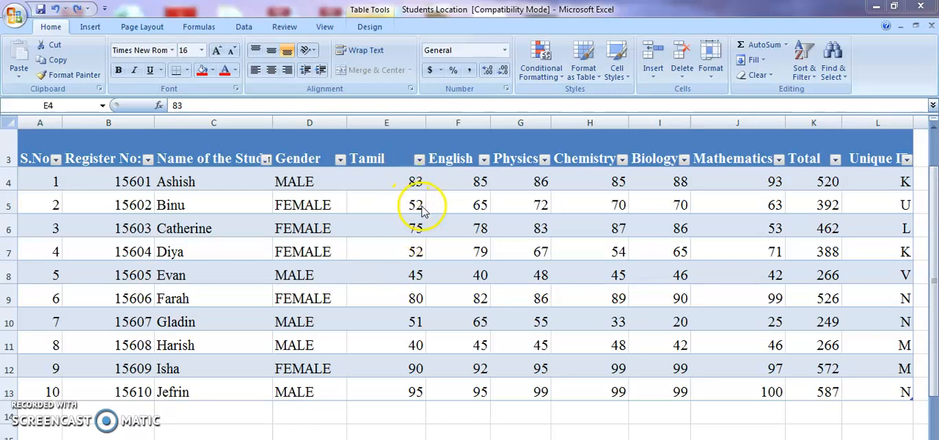
Start a Greater Than highlight rule on the subject marks in E4:J13 with a threshold of 70
click(422, 206)
drag(411, 182, 764, 396)
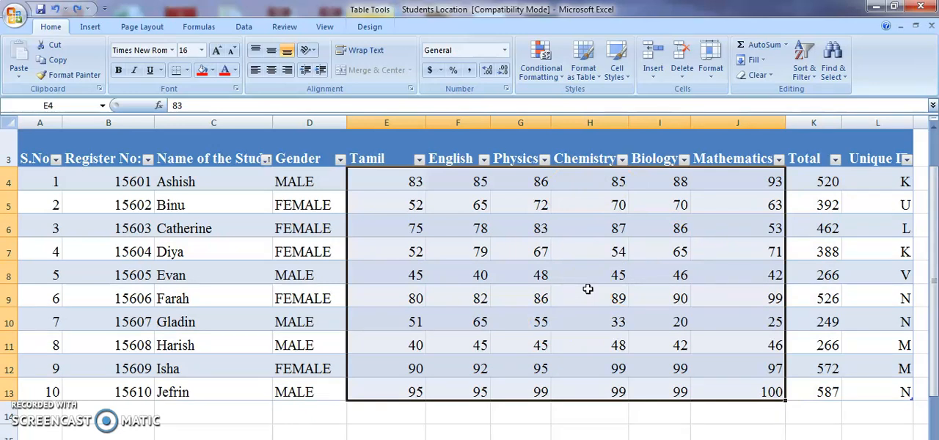
click(550, 76)
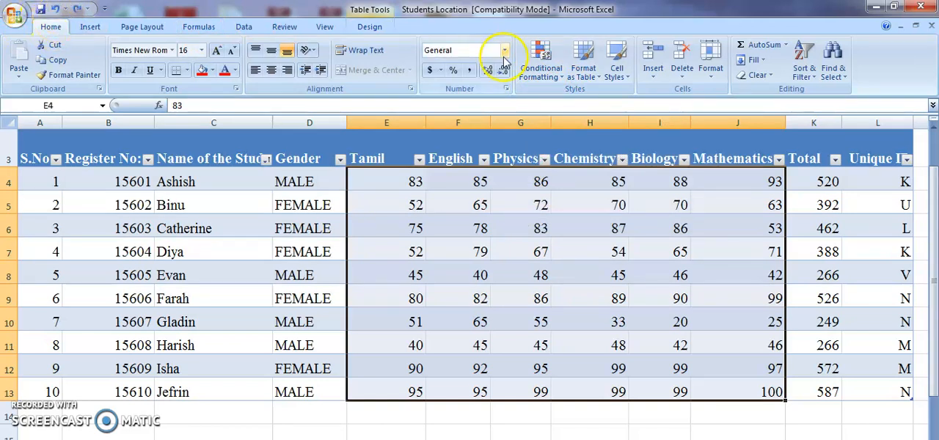
click(563, 79)
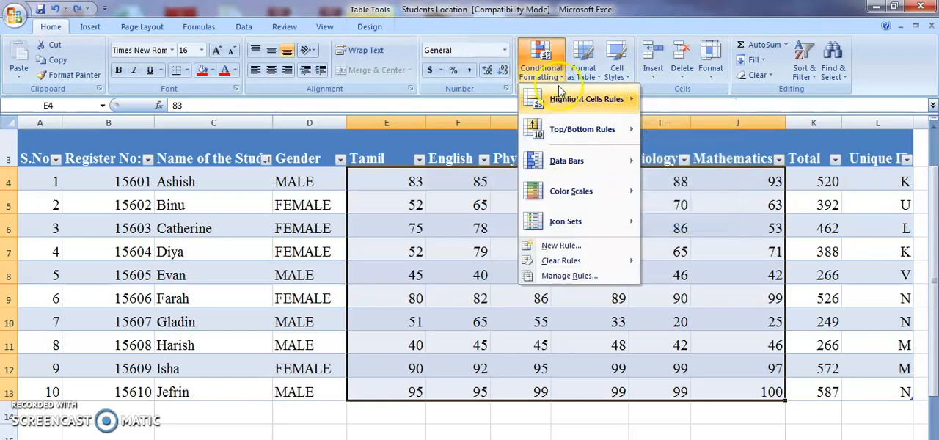
mouse_move(560, 100)
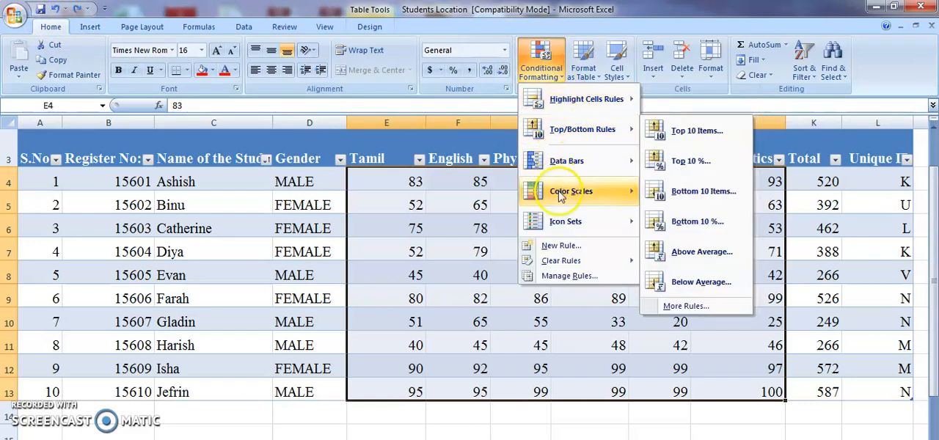
mouse_move(562, 232)
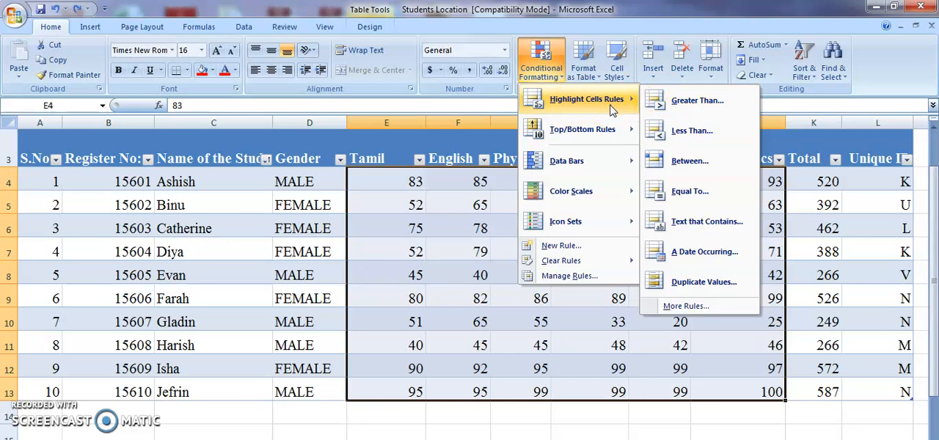
click(648, 107)
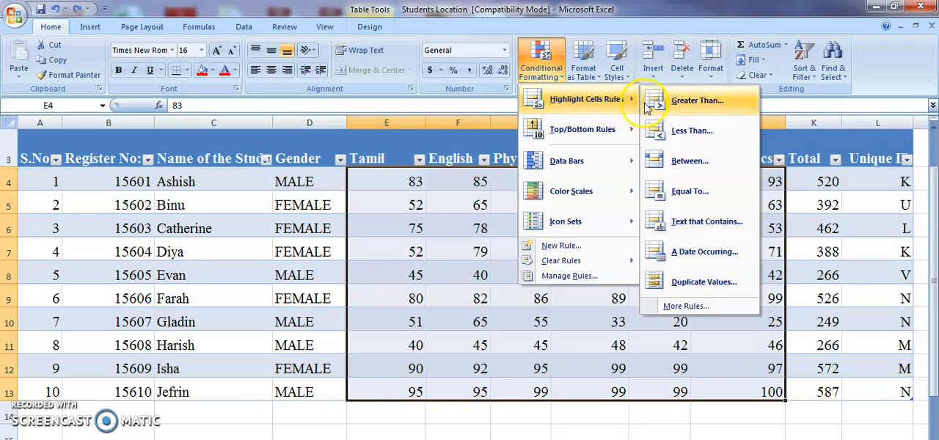
click(652, 133)
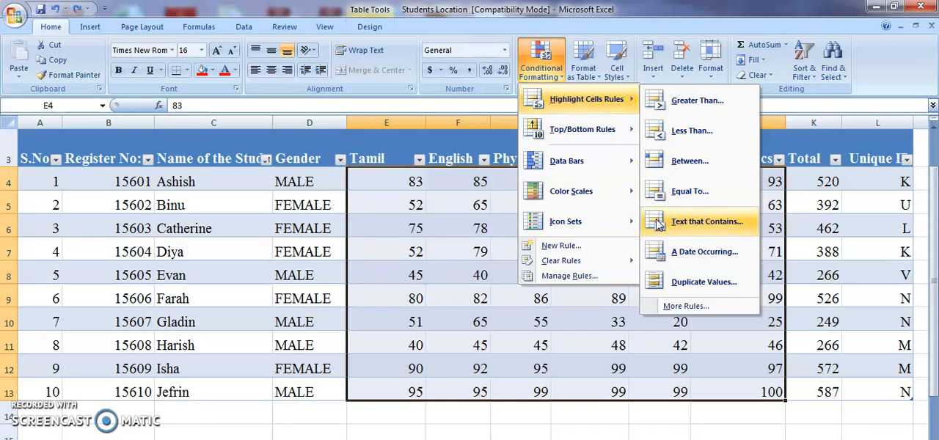
click(671, 105)
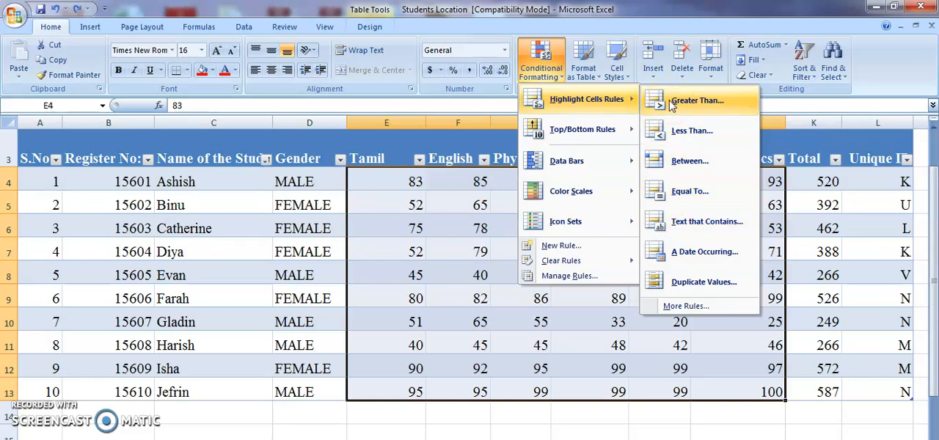
click(695, 103)
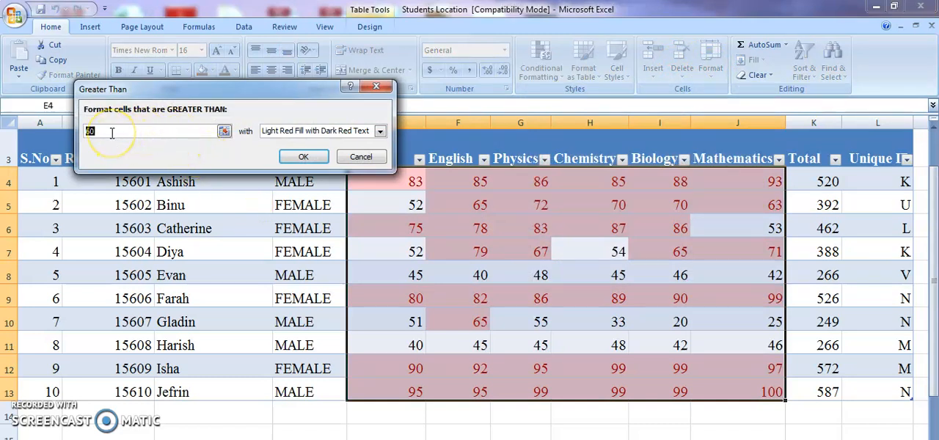
key(BackSpace)
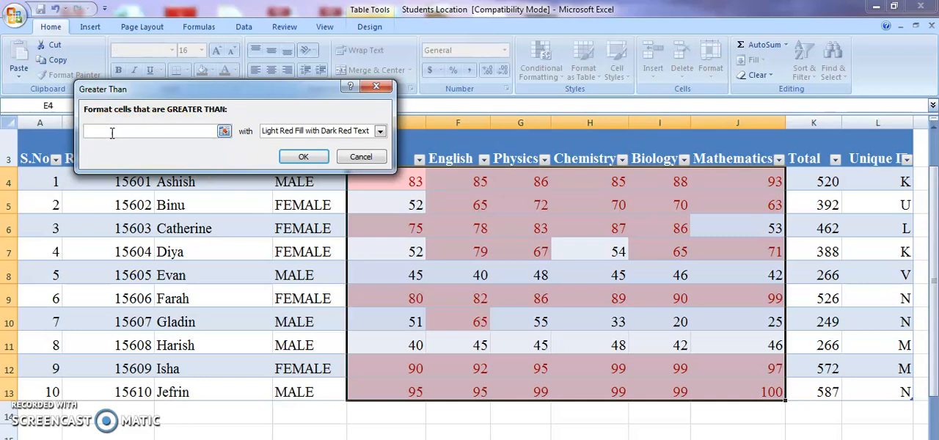
text(7)
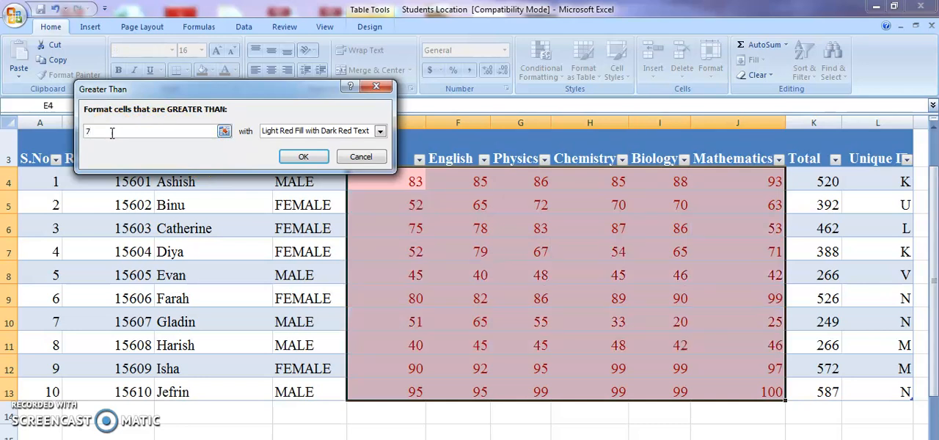
text(0)
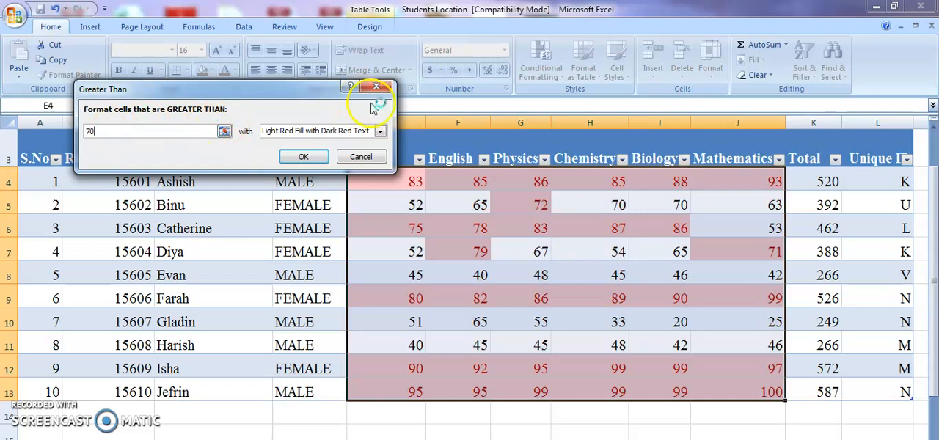
Give the Greater Than rule a custom format with a solid blue fill and apply it to the marks
click(381, 132)
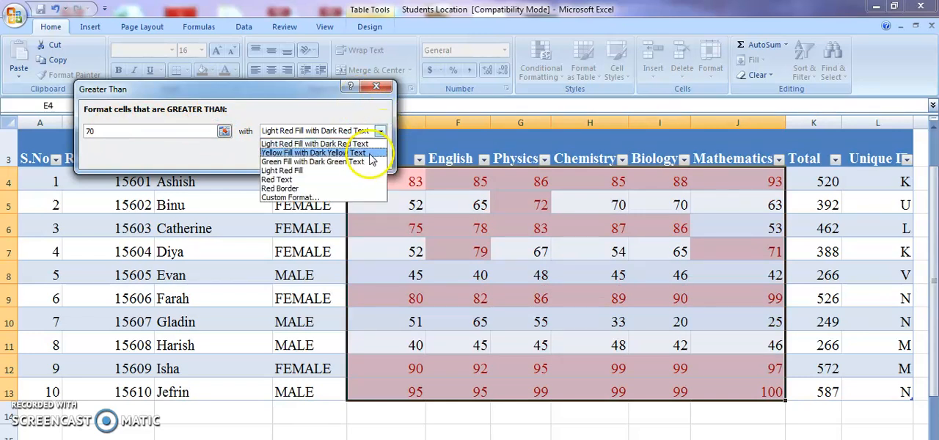
click(361, 198)
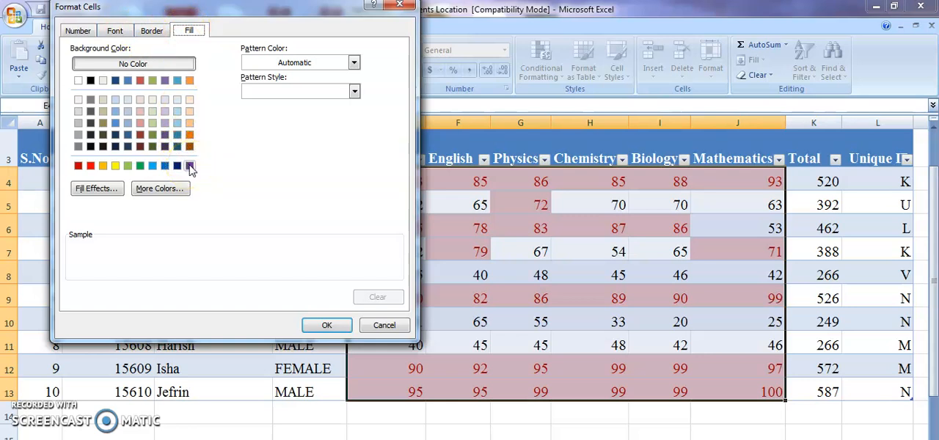
click(165, 166)
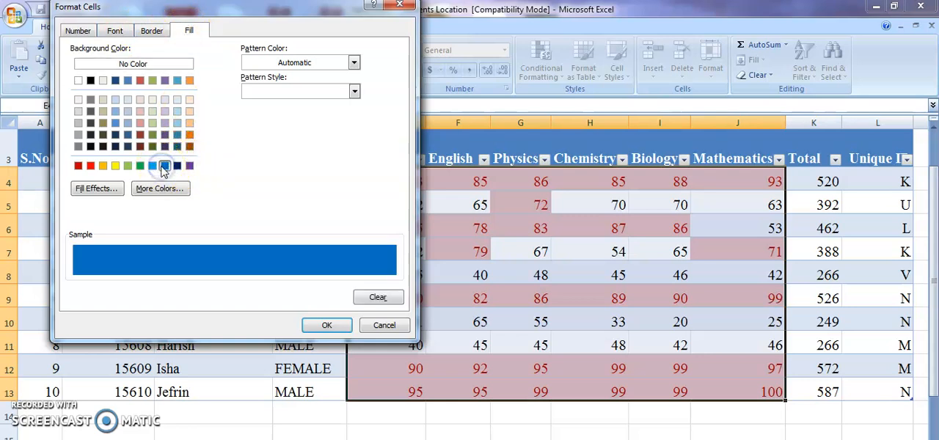
click(327, 325)
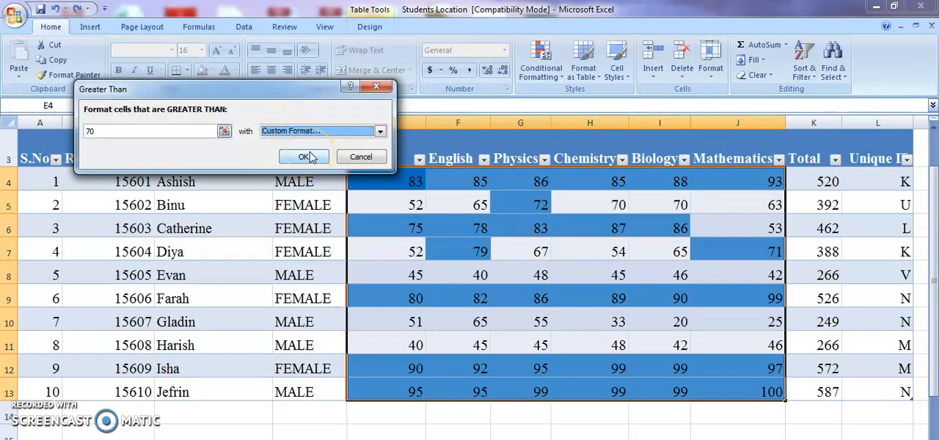
click(305, 158)
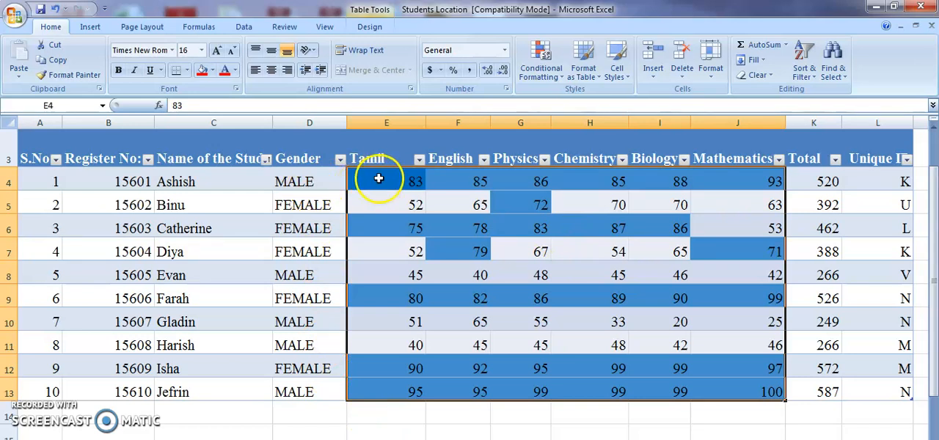
Clear the conditional formatting rules from the selected marks in E4:J13
drag(373, 174, 725, 389)
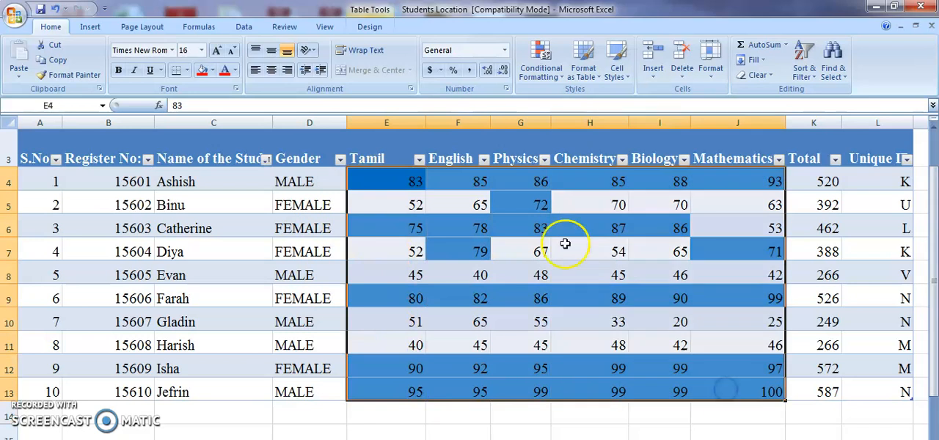
click(558, 80)
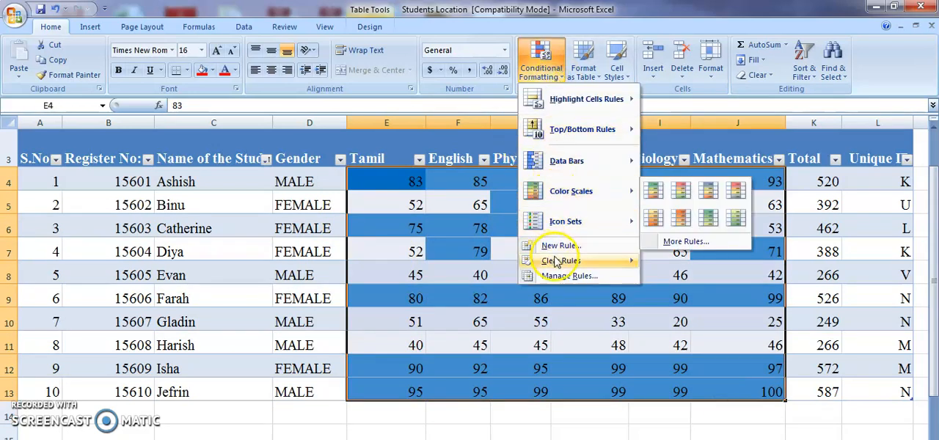
mouse_move(558, 263)
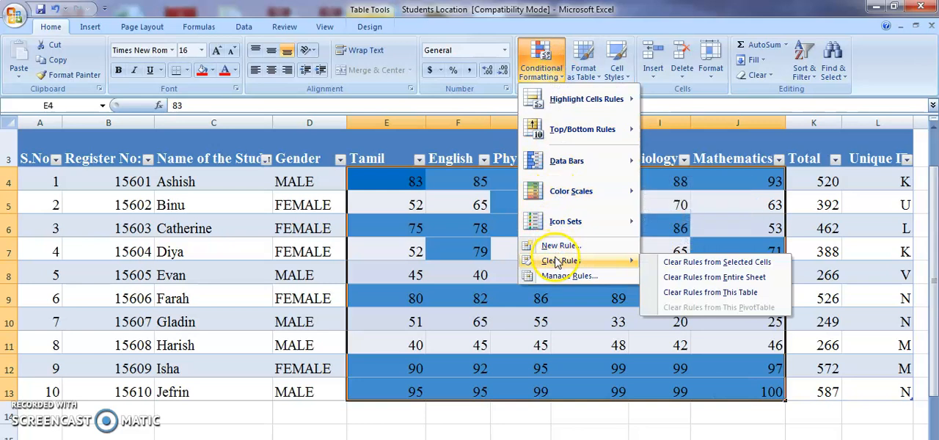
click(658, 264)
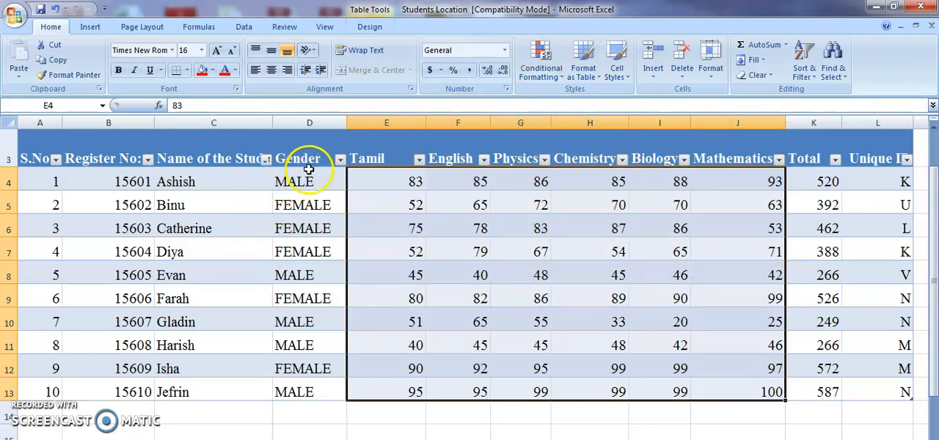
Highlight Gender cells D4:D13 that contain the text FEMALE using Green Fill with Dark Green Text
drag(311, 187, 318, 393)
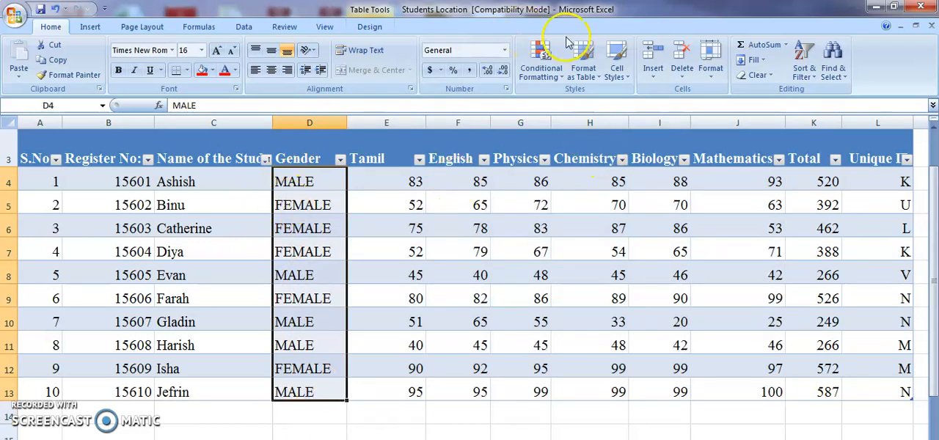
click(557, 66)
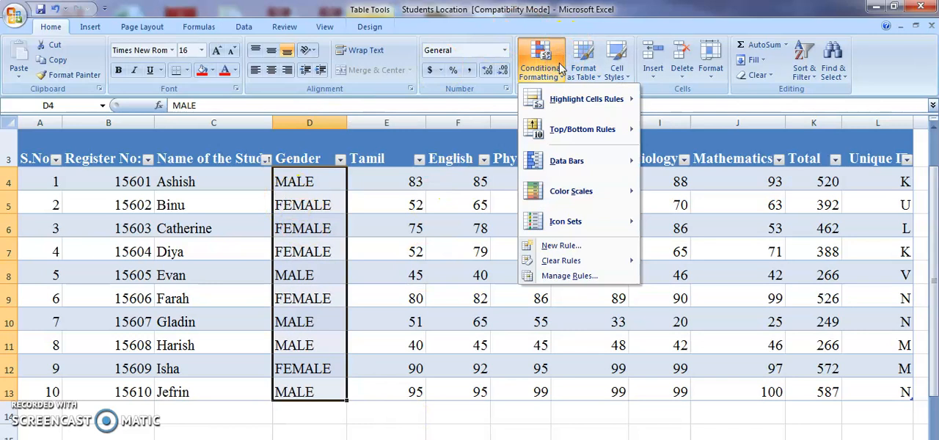
mouse_move(560, 101)
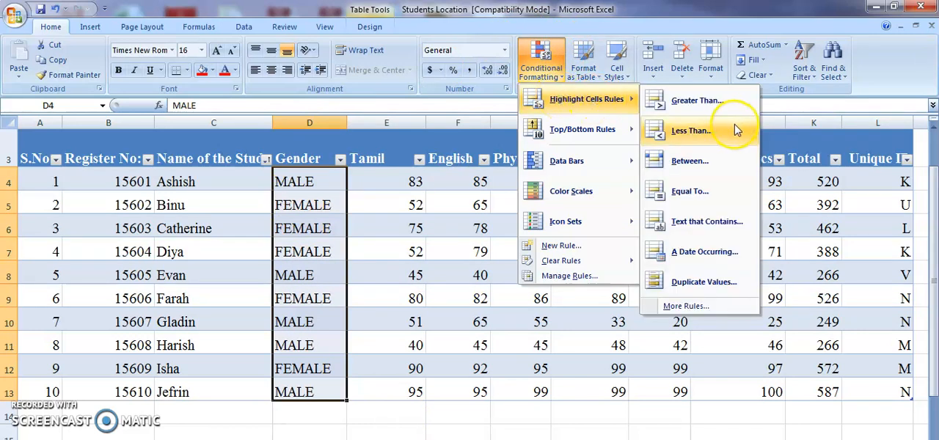
click(703, 222)
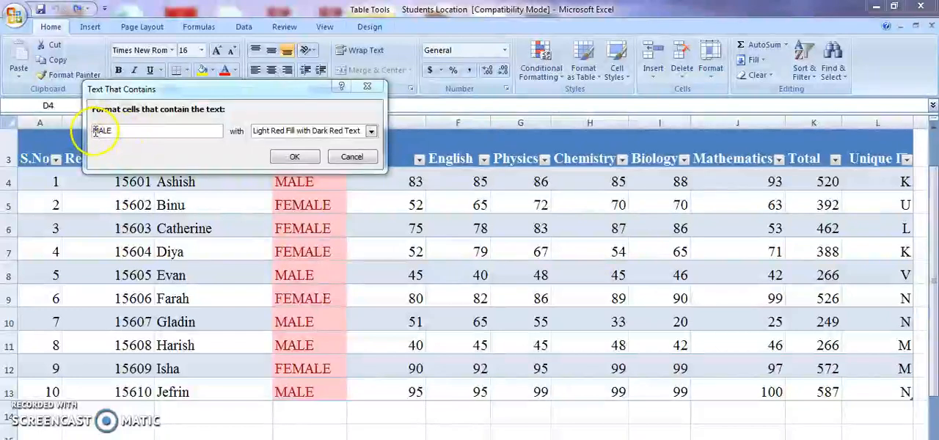
click(94, 130)
text(FE)
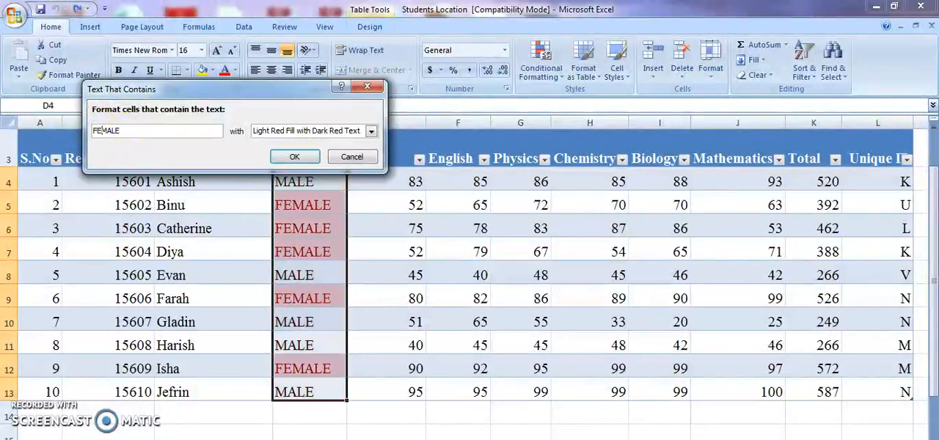
click(359, 135)
click(297, 157)
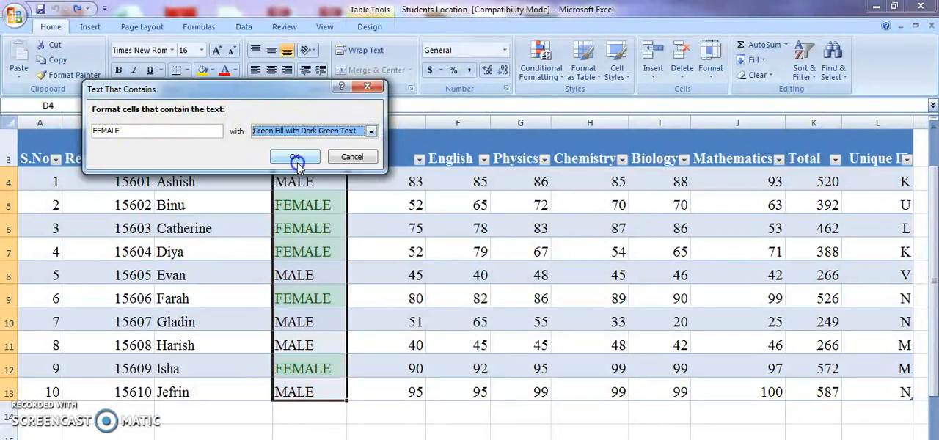
click(296, 160)
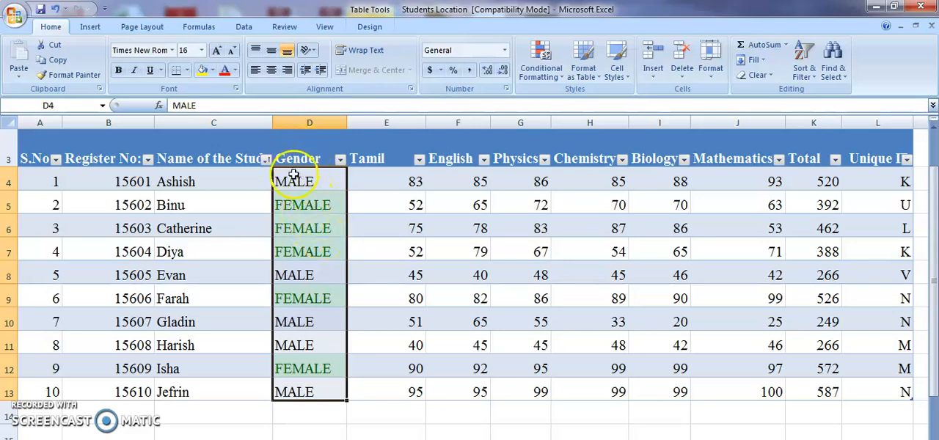
Change the Gender value in D4 to FEMALE to test the highlight rule, and undo that edit
click(292, 178)
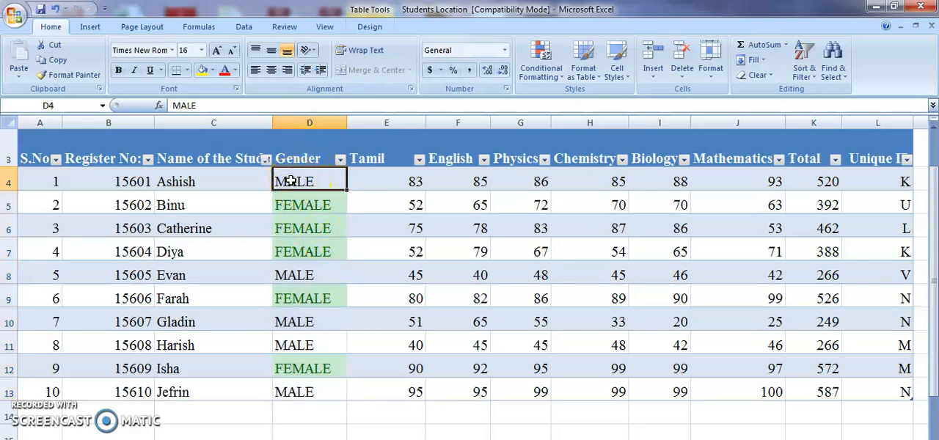
text(FE)
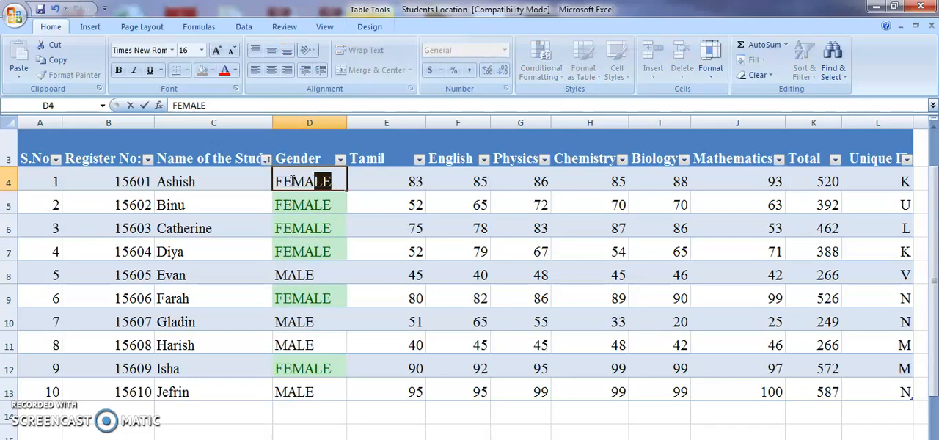
text(MA)
click(402, 199)
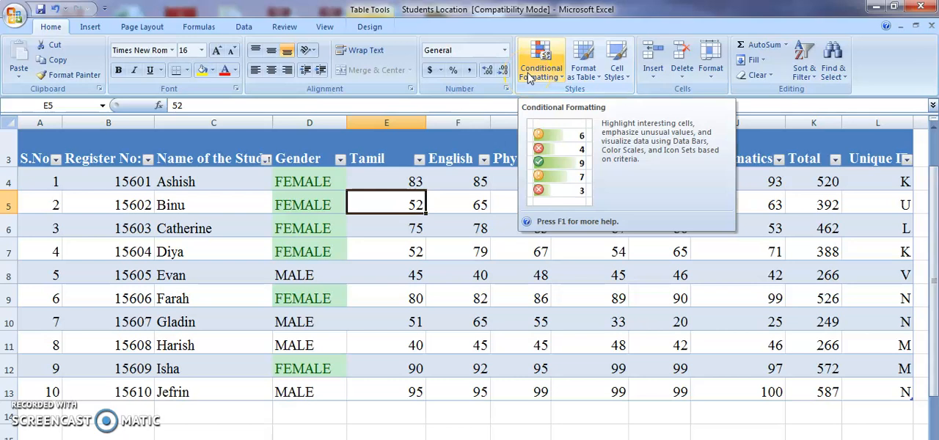
click(56, 10)
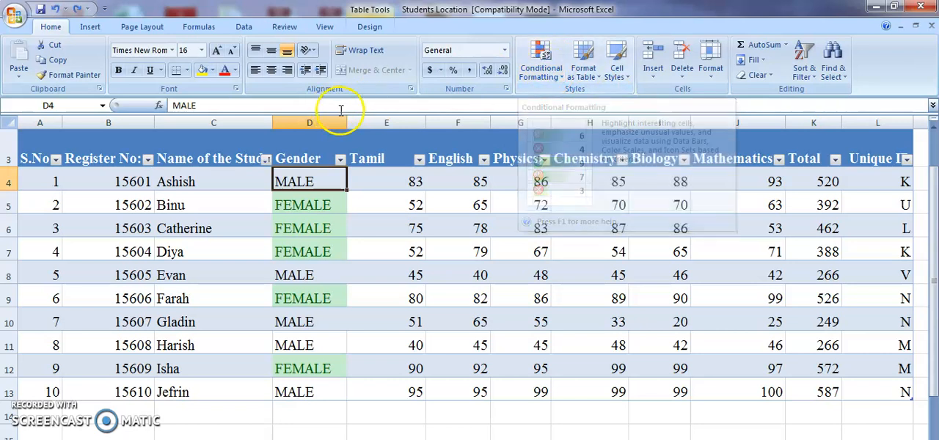
Clear the conditional formatting rules from the whole student table
click(540, 70)
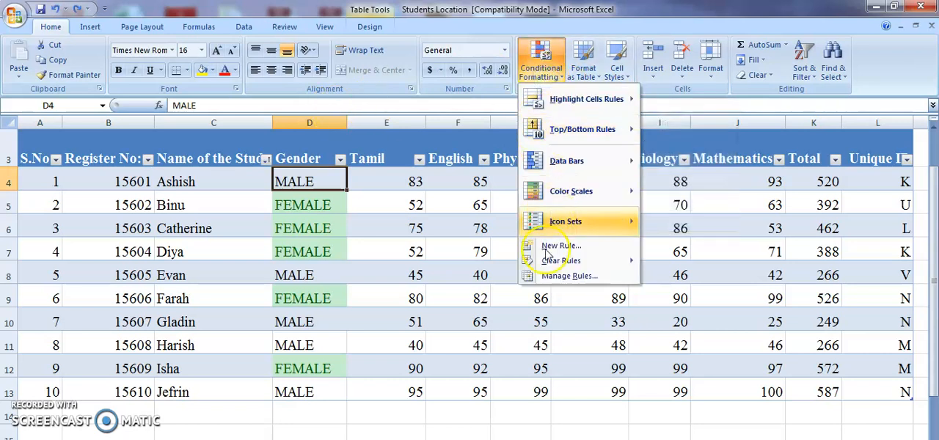
mouse_move(596, 269)
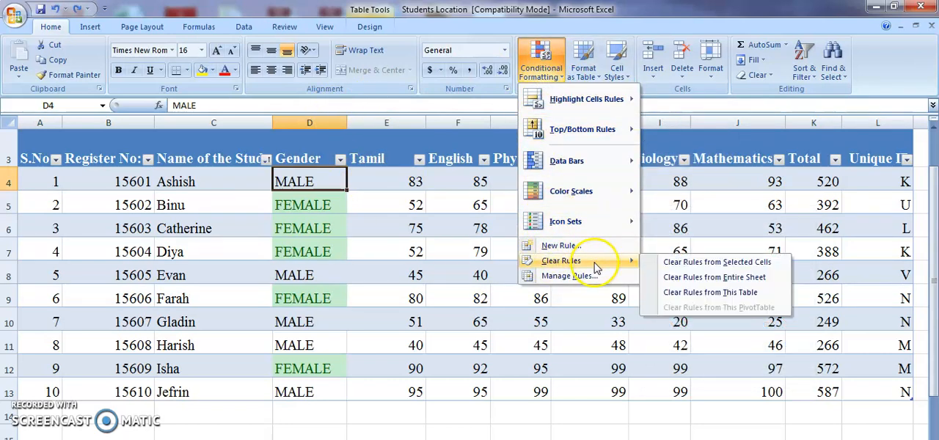
click(727, 293)
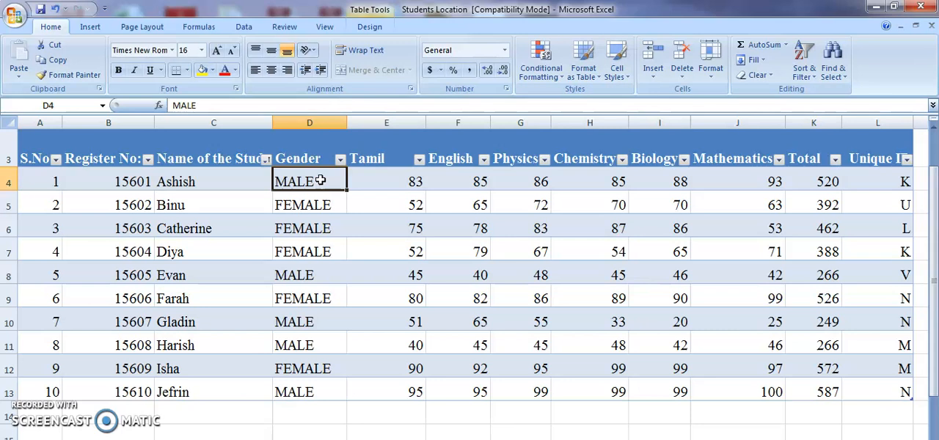
click(547, 66)
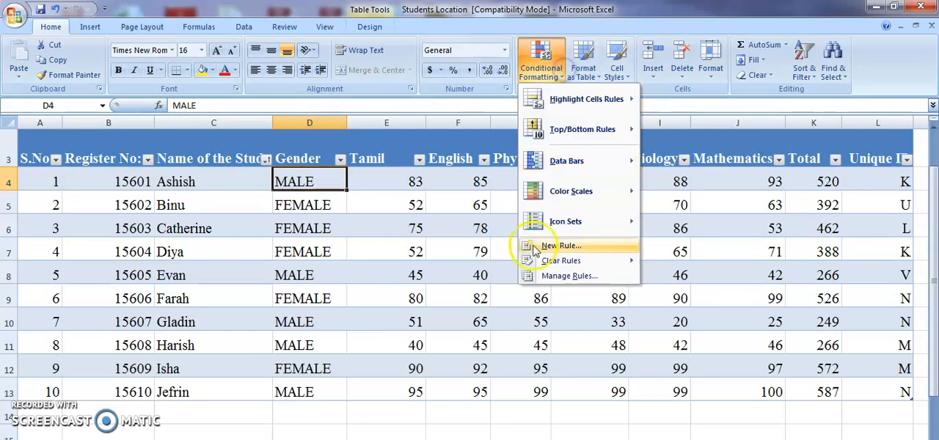
click(572, 94)
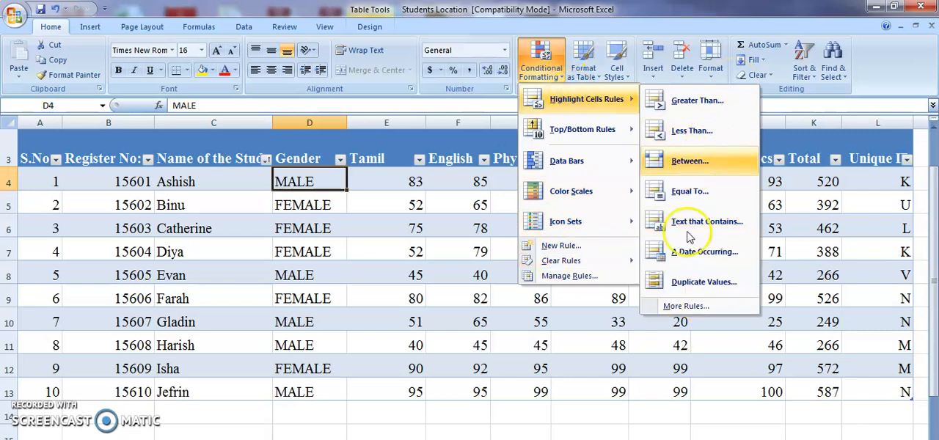
click(678, 309)
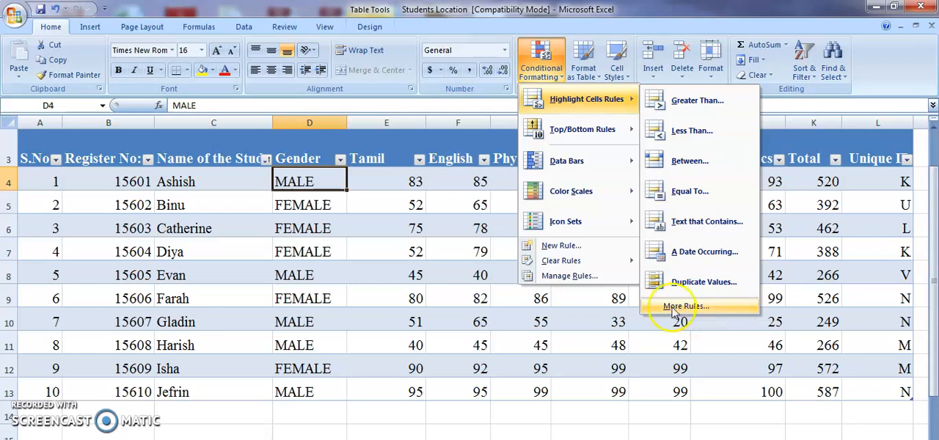
click(544, 100)
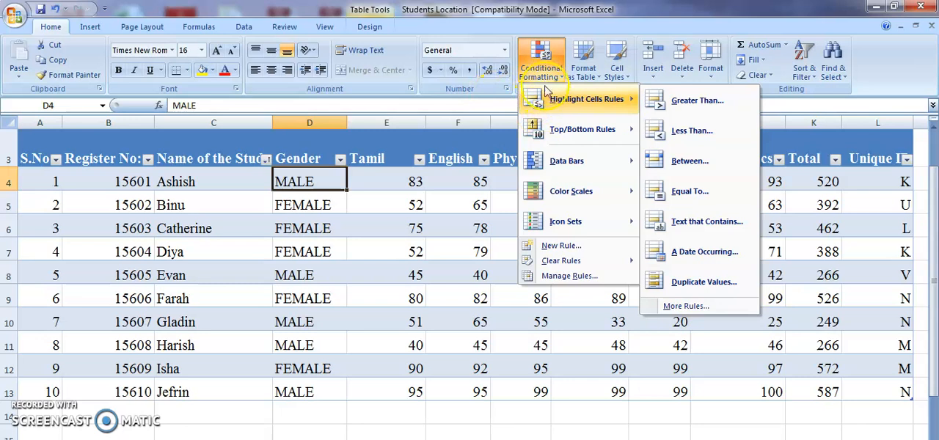
click(547, 130)
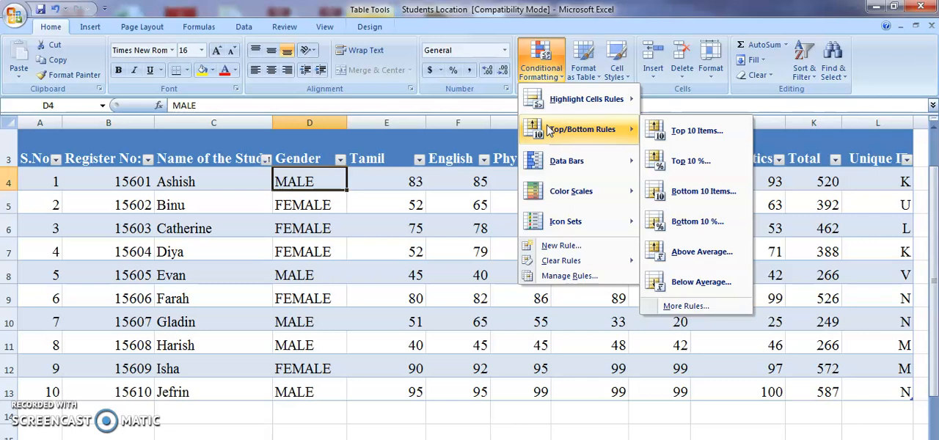
click(480, 187)
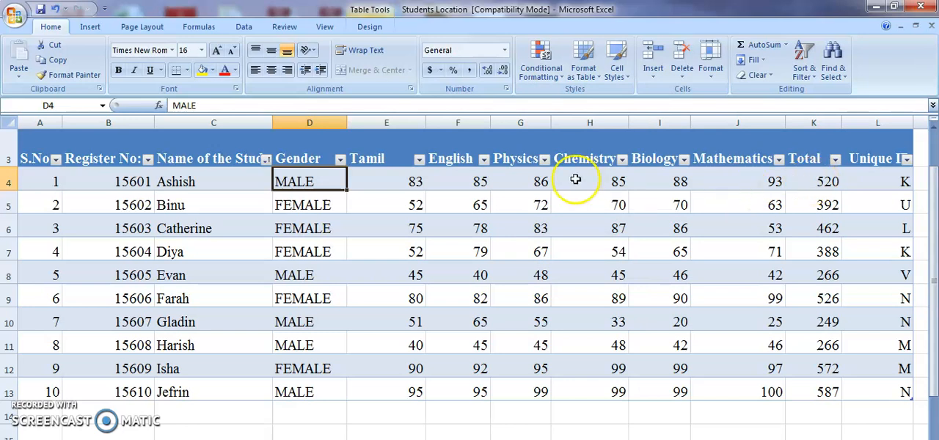
Preview a top 3 items rule on the Total values in K4:K13 with Light Red Fill with Dark Red Text, and cancel it
drag(812, 178, 828, 388)
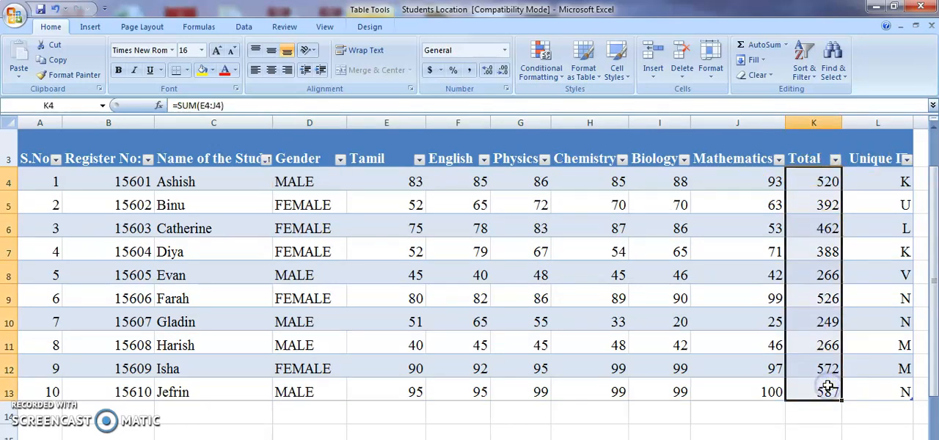
click(559, 74)
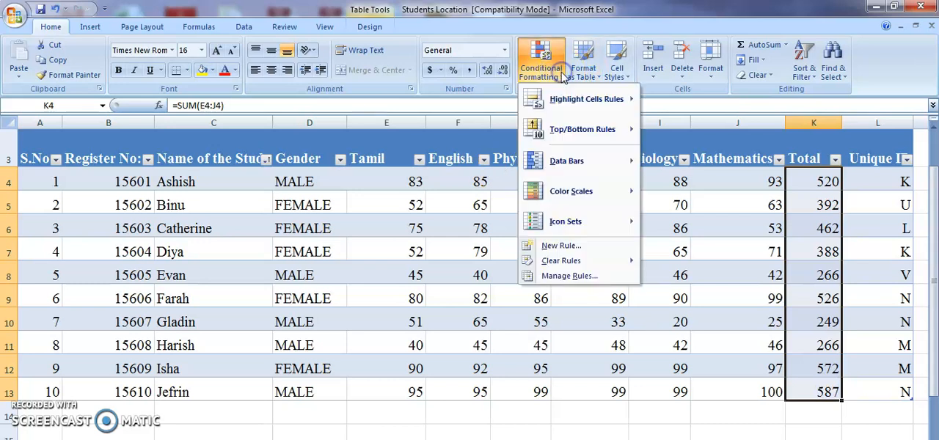
mouse_move(561, 135)
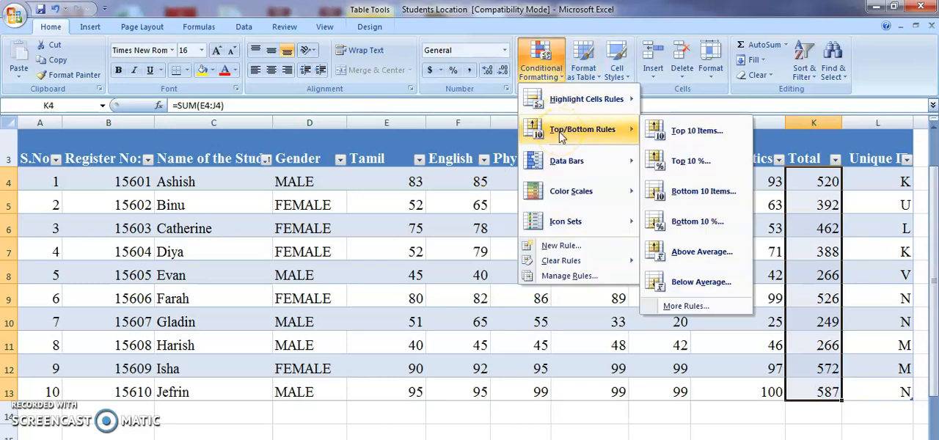
click(656, 135)
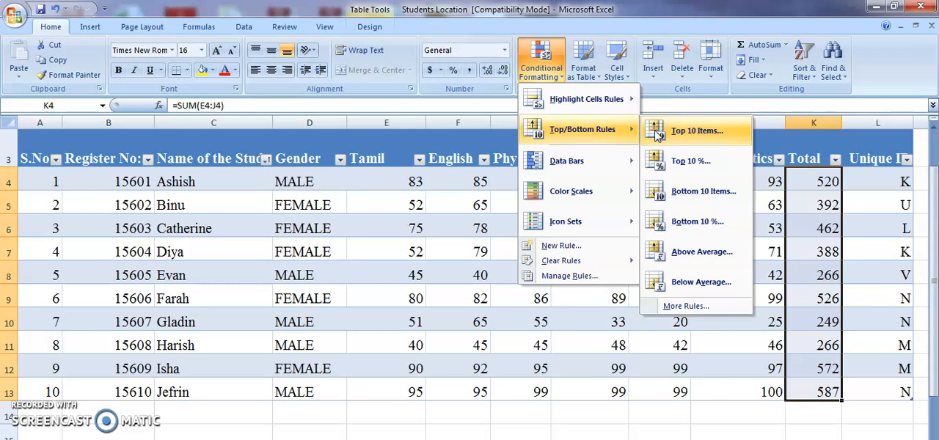
click(656, 132)
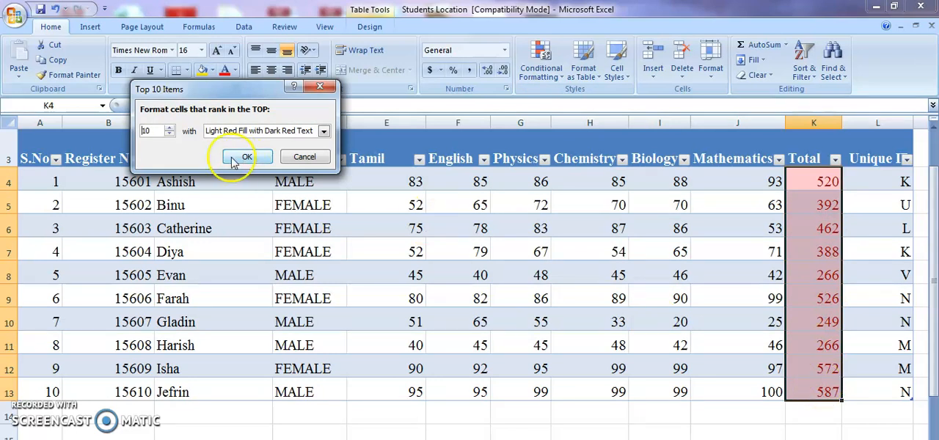
click(169, 135)
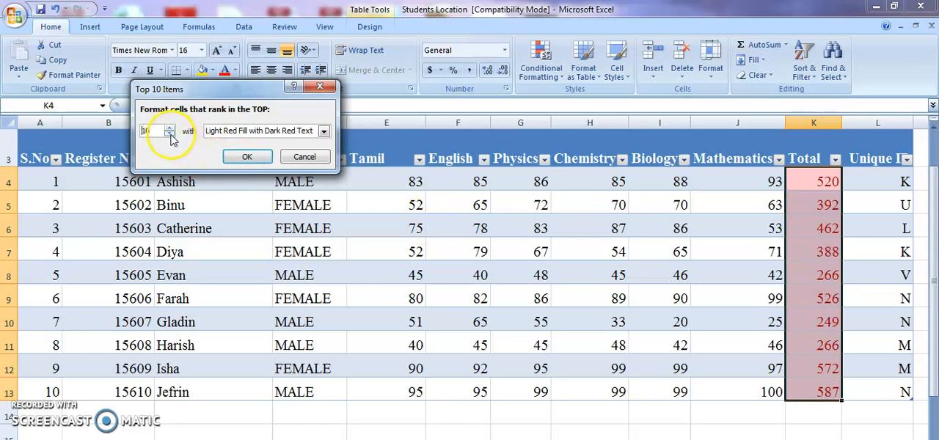
click(169, 135)
click(170, 135)
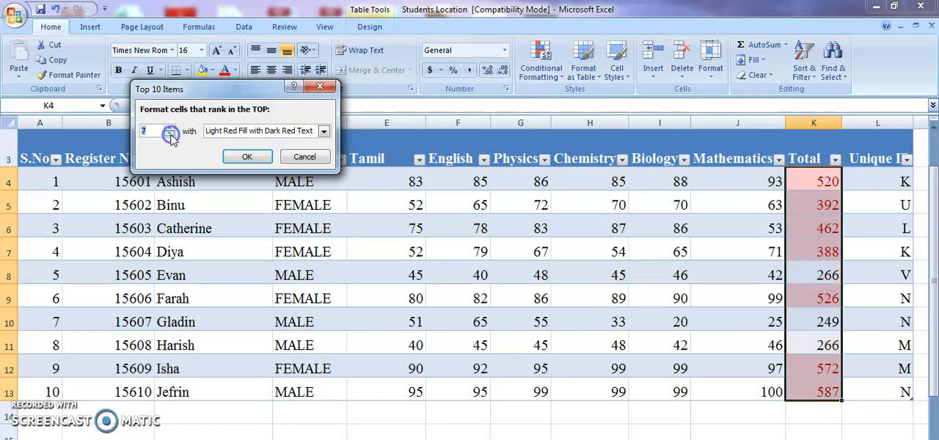
click(169, 135)
click(170, 135)
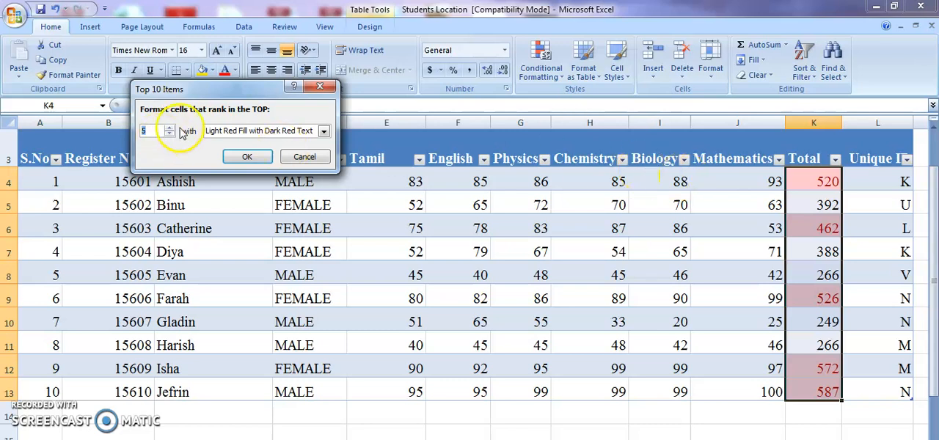
click(169, 135)
click(170, 135)
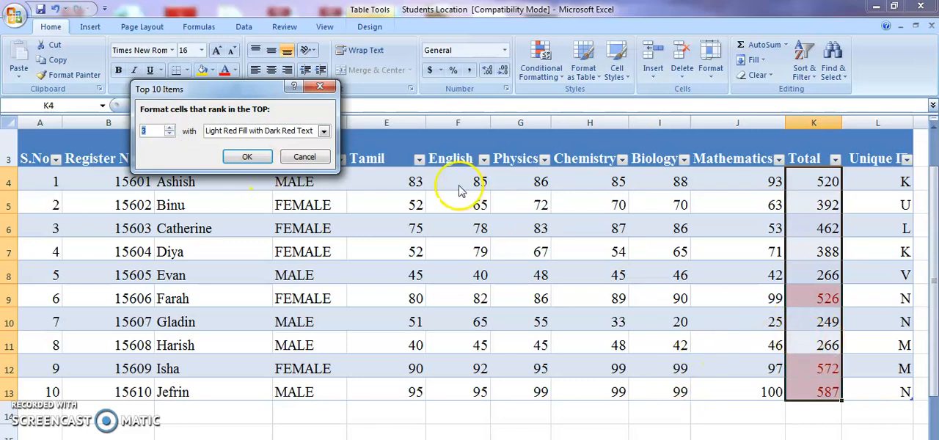
click(305, 158)
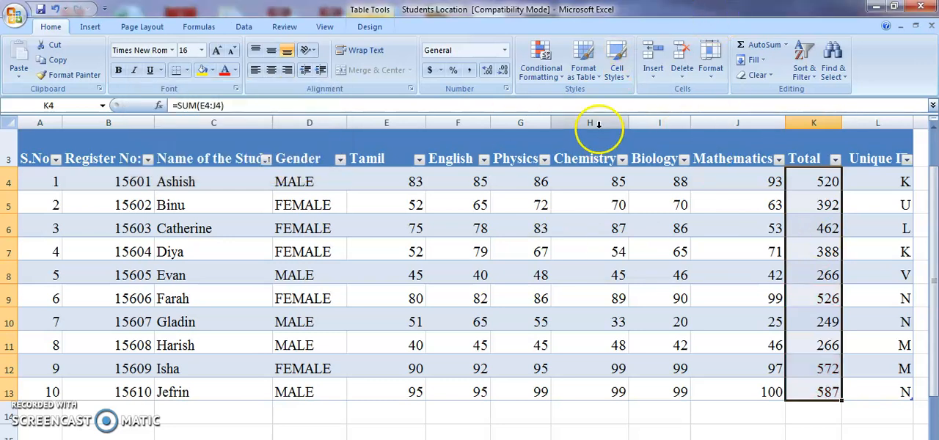
Highlight the above-average Total values in K4:K13 using Yellow Fill with Dark Yellow Text
click(551, 64)
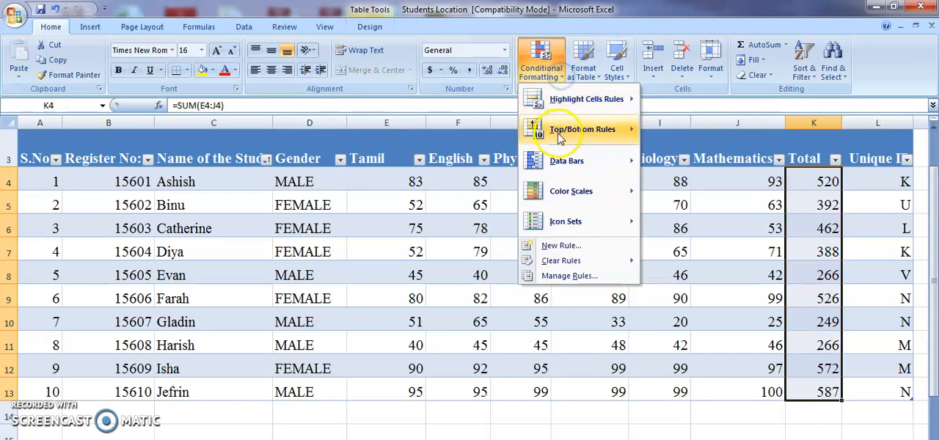
mouse_move(560, 137)
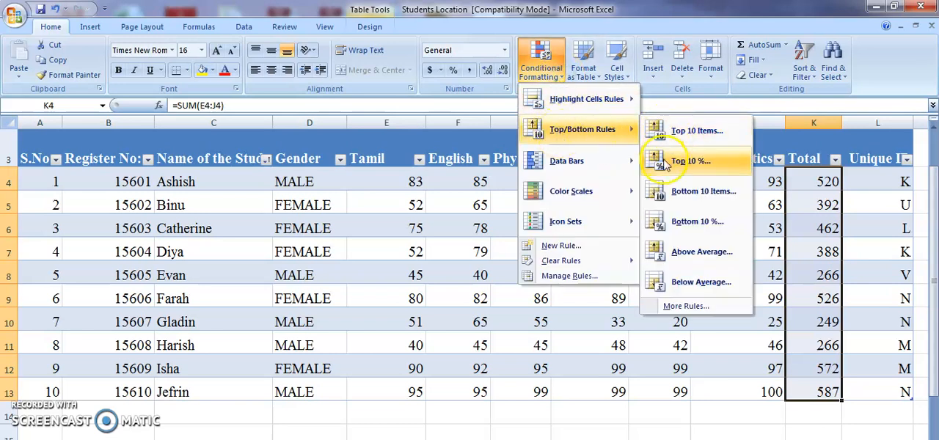
click(678, 253)
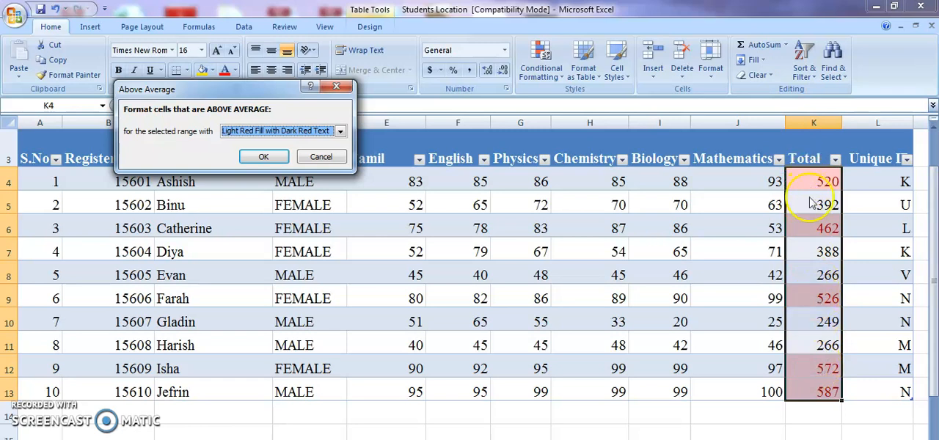
click(341, 130)
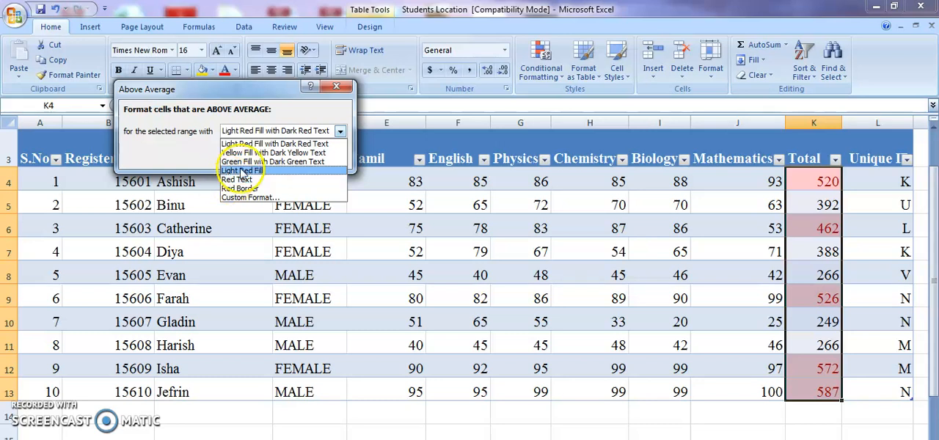
click(257, 153)
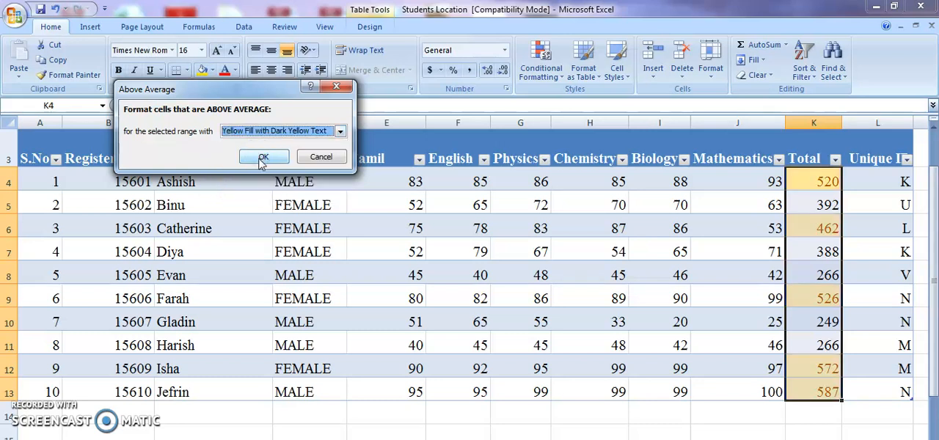
click(259, 159)
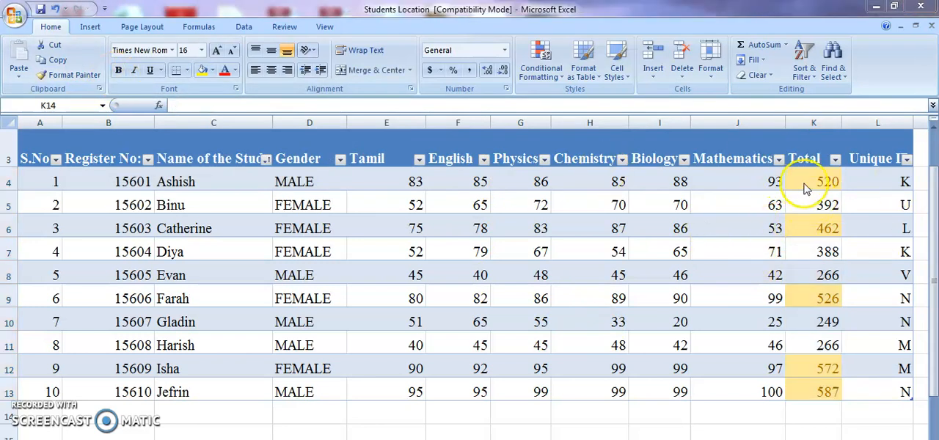
click(560, 76)
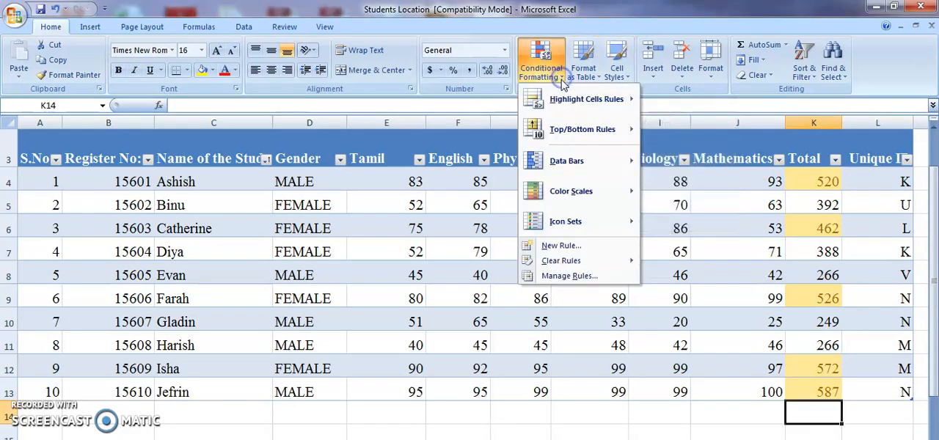
mouse_move(562, 164)
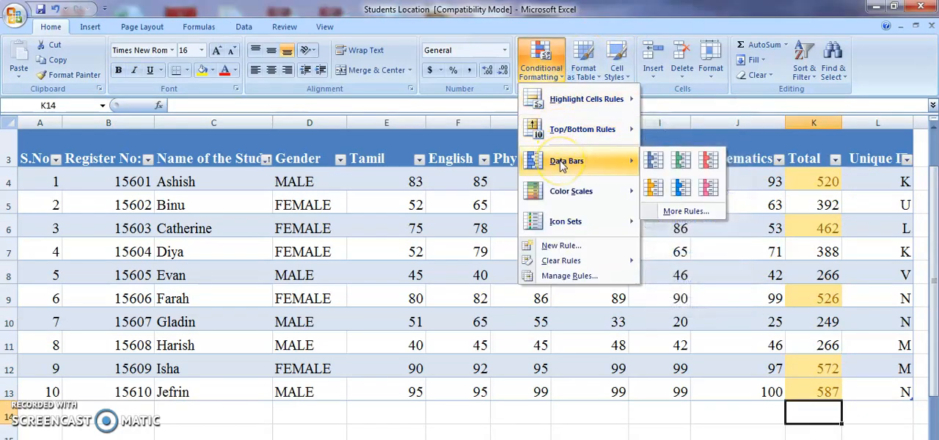
mouse_move(559, 262)
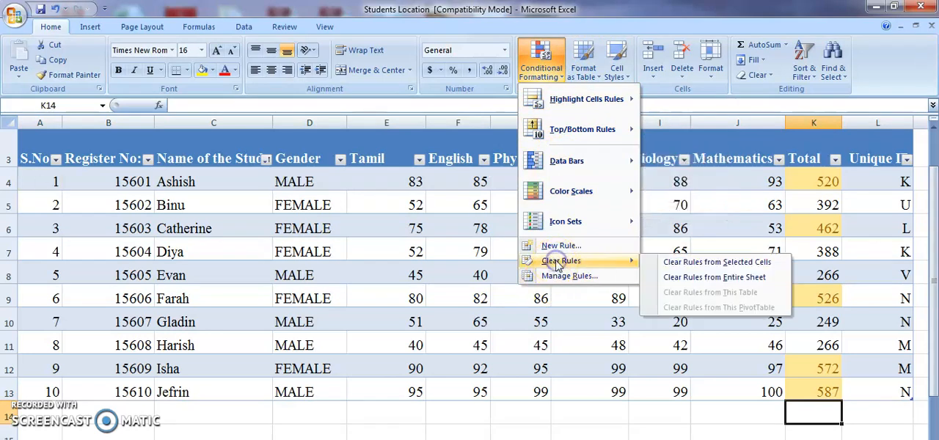
click(694, 262)
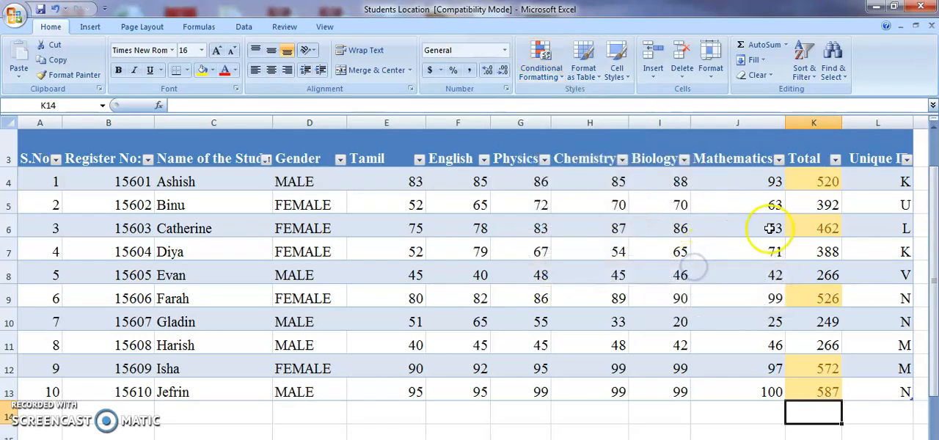
Clear the conditional formatting rules from the Total cells K4:K13 only
drag(803, 182, 812, 374)
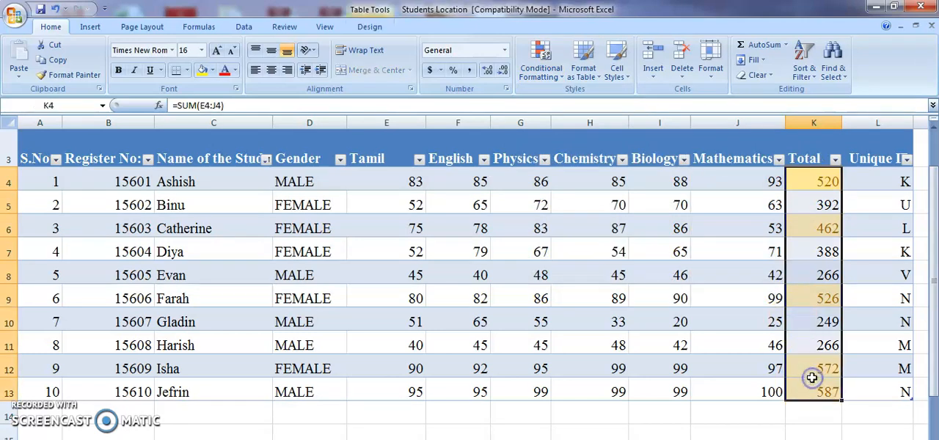
click(560, 70)
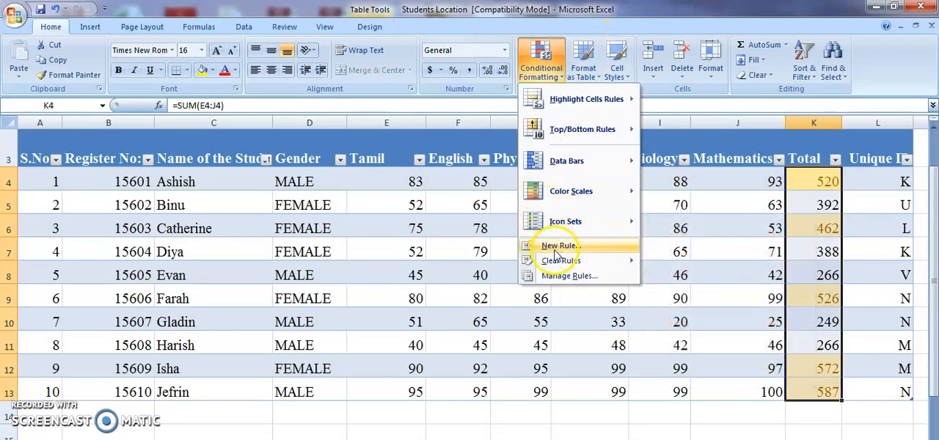
mouse_move(587, 262)
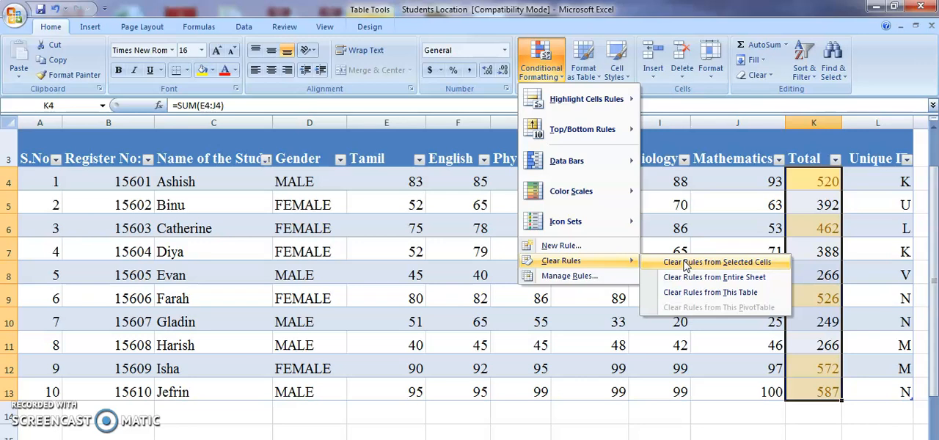
click(686, 262)
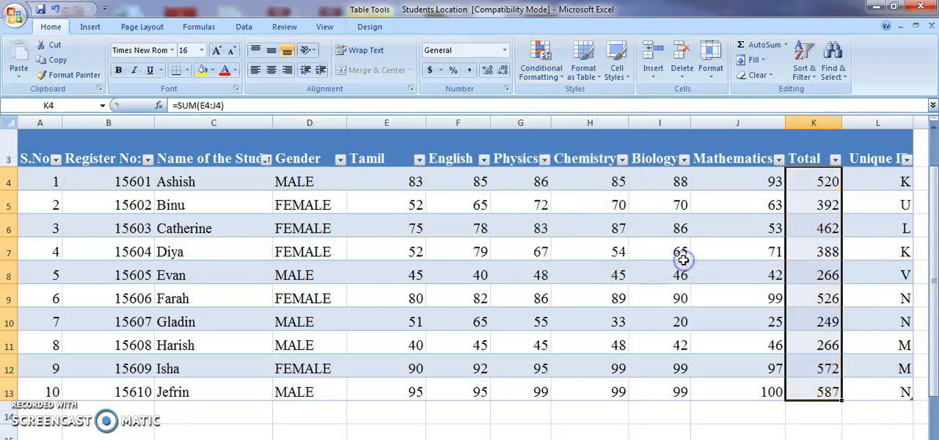
Apply pink data bars to the Total values in K4:K13
click(541, 68)
mouse_move(557, 162)
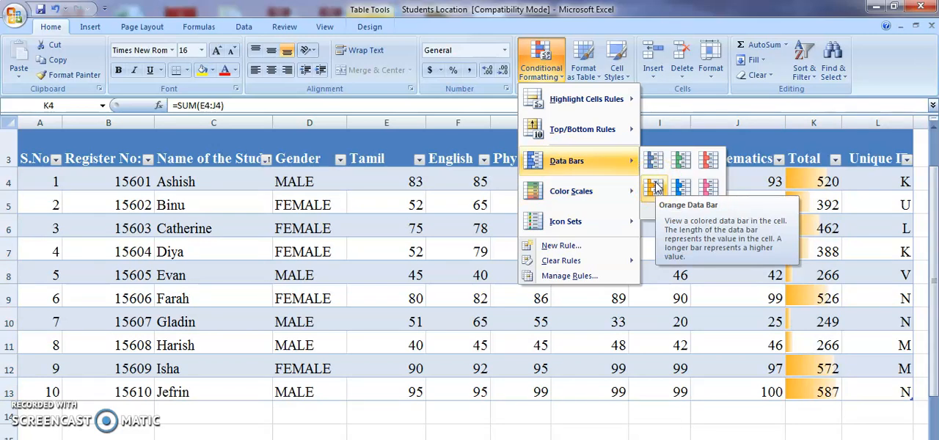
click(655, 190)
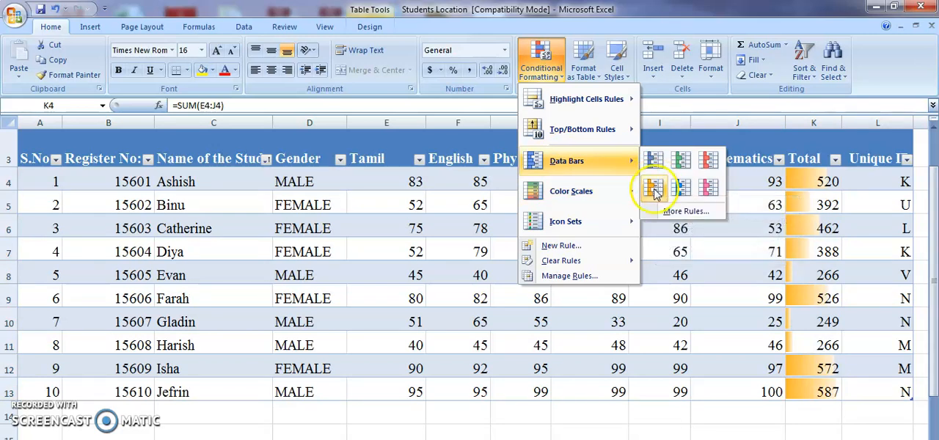
click(712, 191)
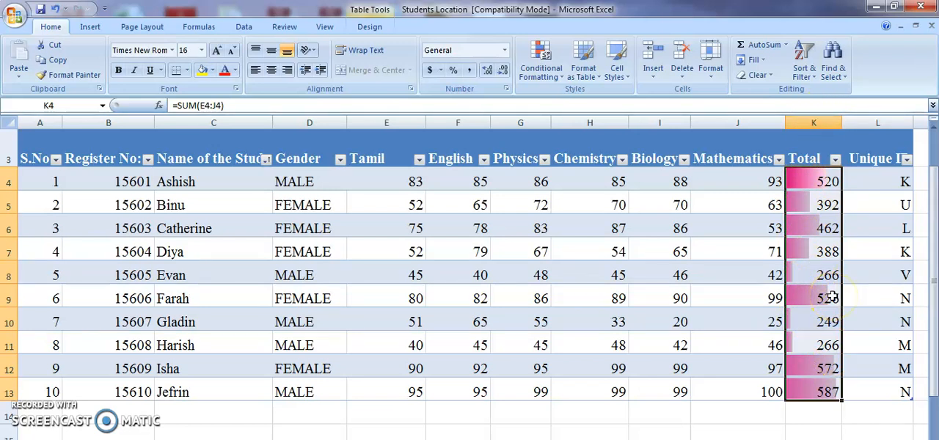
Apply the three-arrow icon set in green, yellow and red to the Total values in K4:K13
click(542, 55)
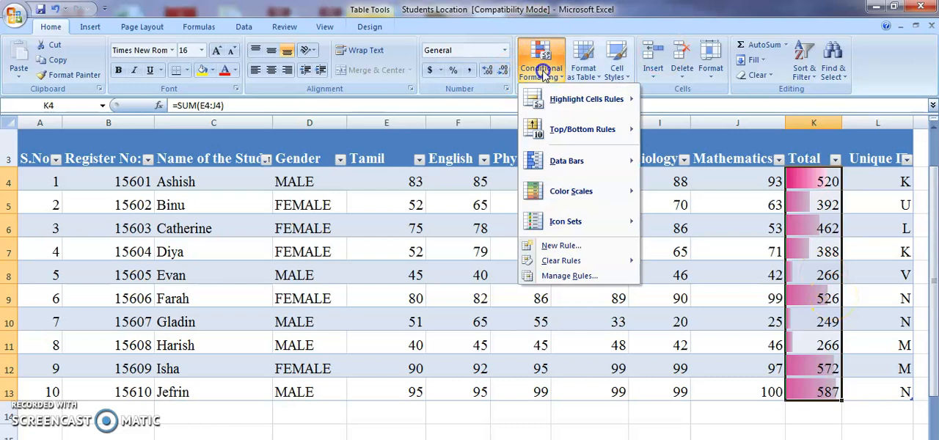
mouse_move(565, 221)
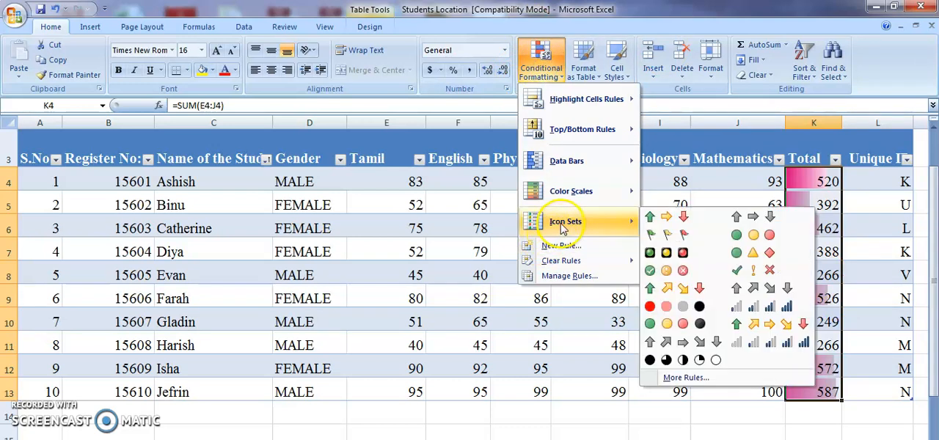
click(668, 220)
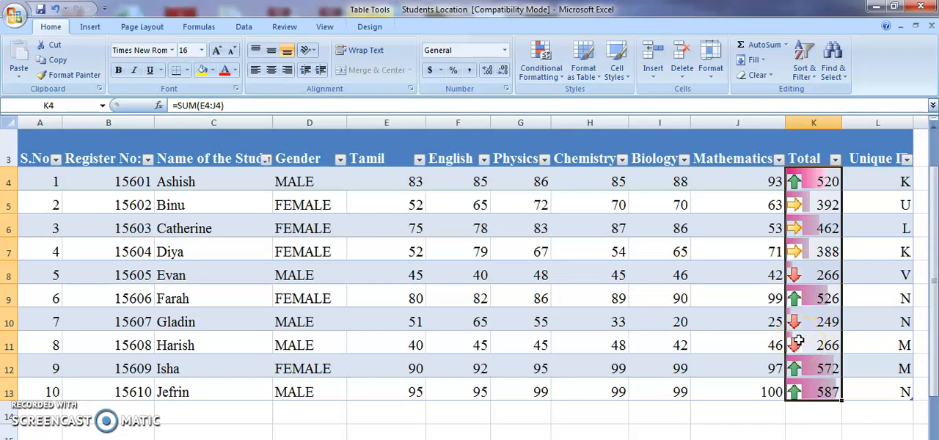
Clear the data bar and icon set rules from the selected Total cells K4:K13 only
click(558, 79)
mouse_move(554, 197)
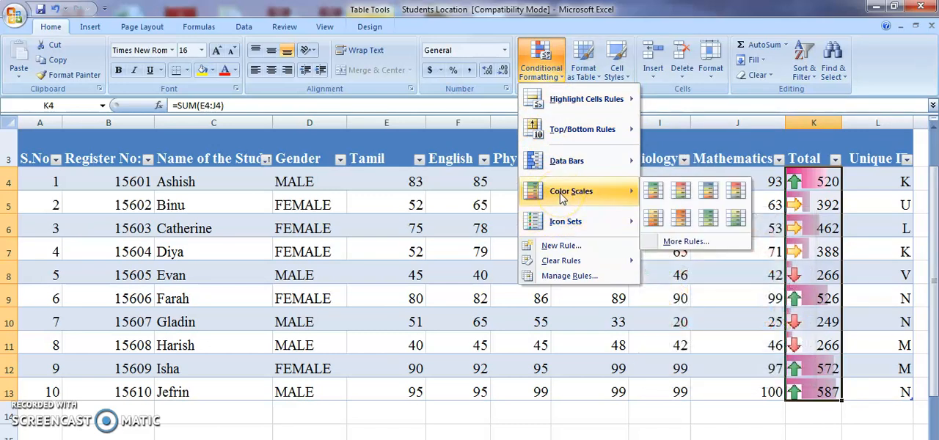
click(557, 263)
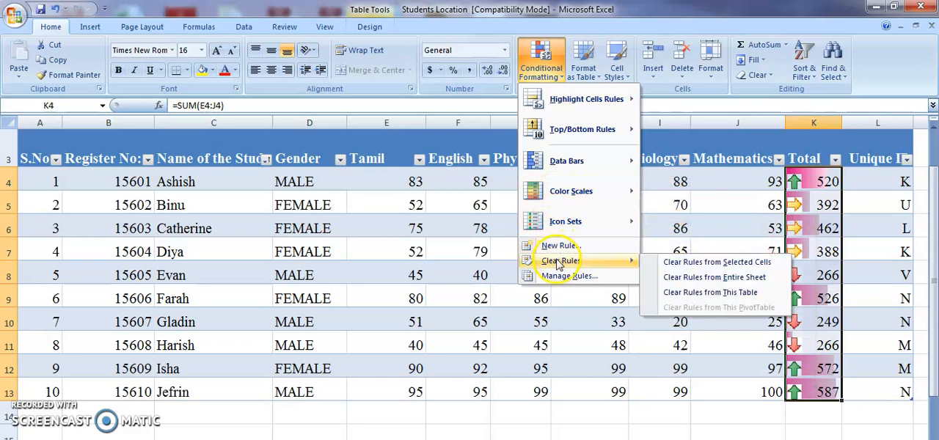
click(648, 266)
Apply the Green - Yellow - Red Color Scale to the Total values in K4:K13
click(550, 68)
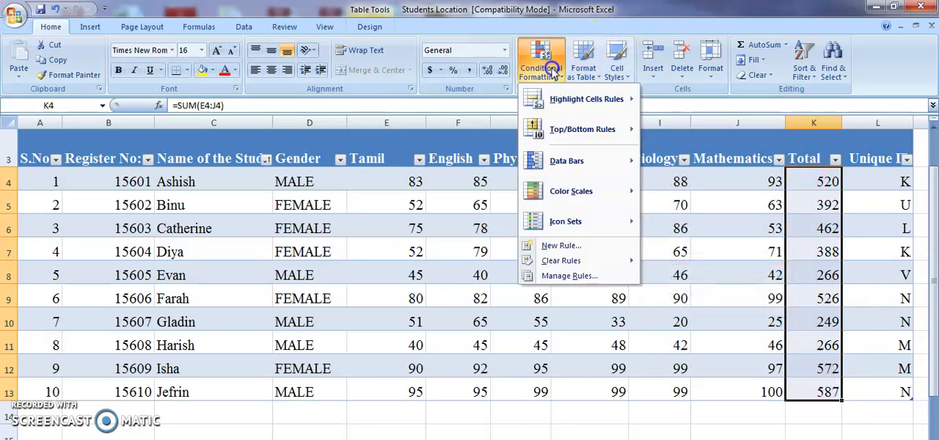
mouse_move(547, 193)
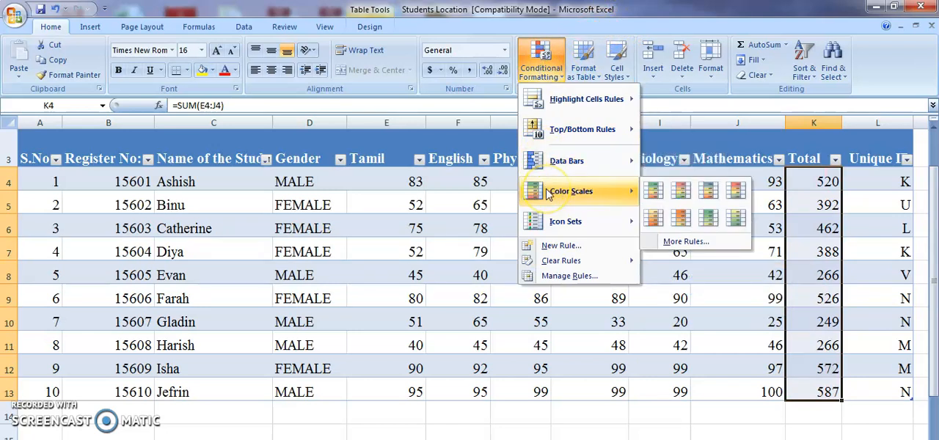
click(655, 193)
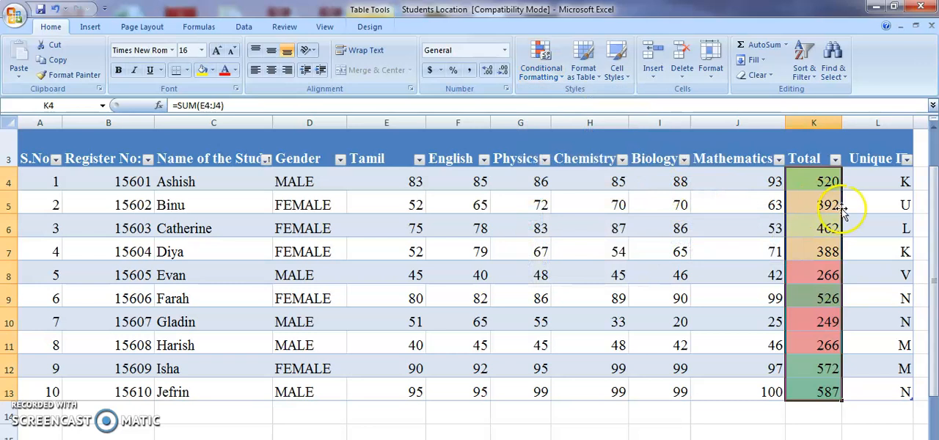
Replace the Total in K5 with 520 to test how the color scale responds
click(818, 209)
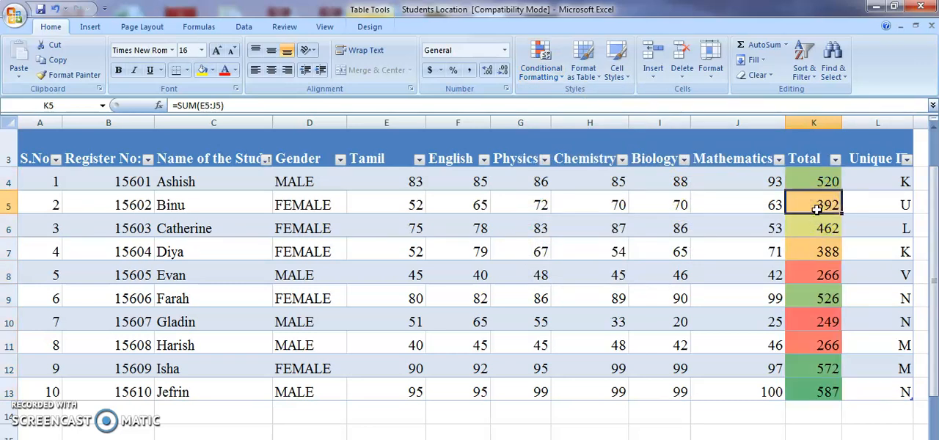
text(520)
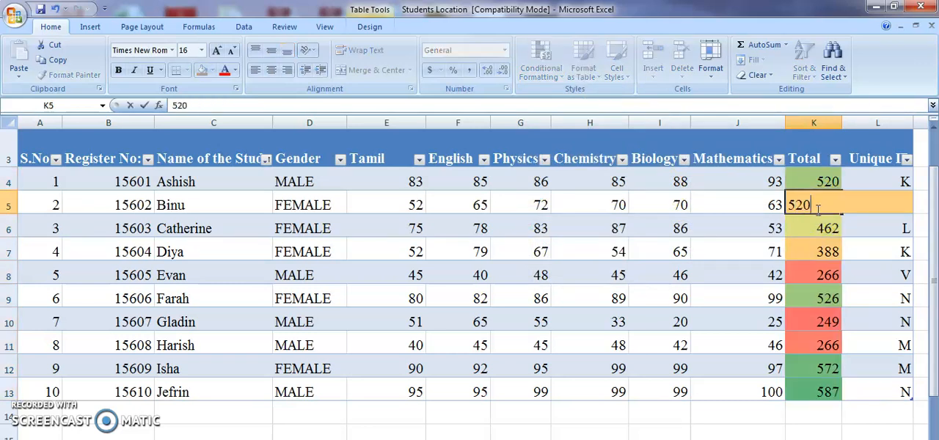
click(816, 241)
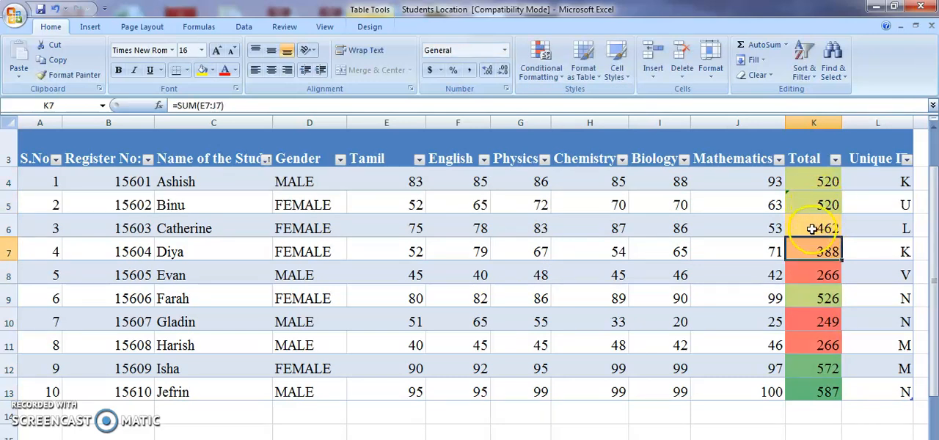
Replace the Total in K9 with 230 to test the low end of the color scale
click(816, 300)
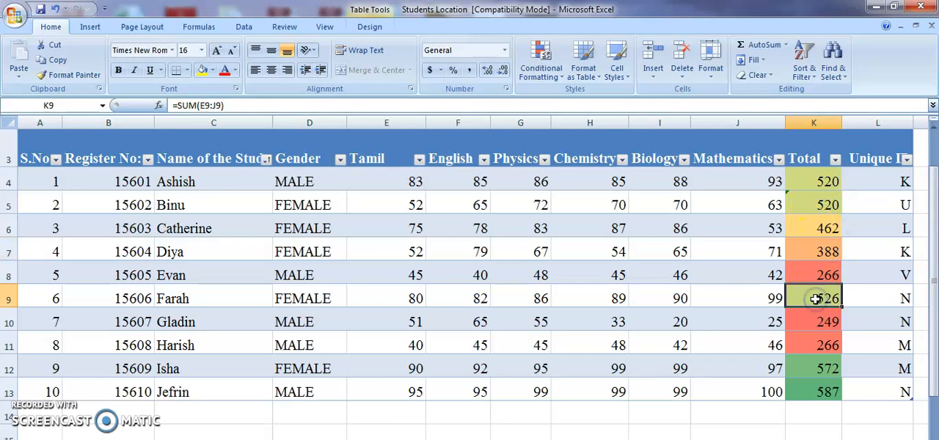
text(266)
key(BackSpace)
key(BackSpace)
text(30)
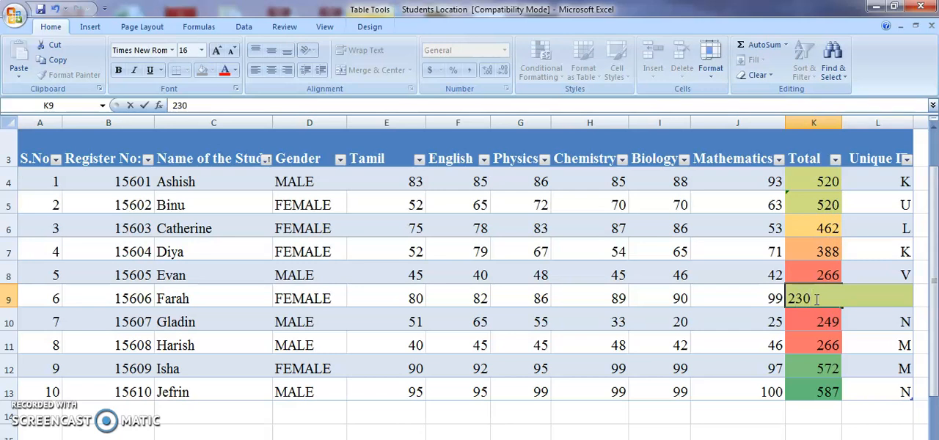
click(756, 303)
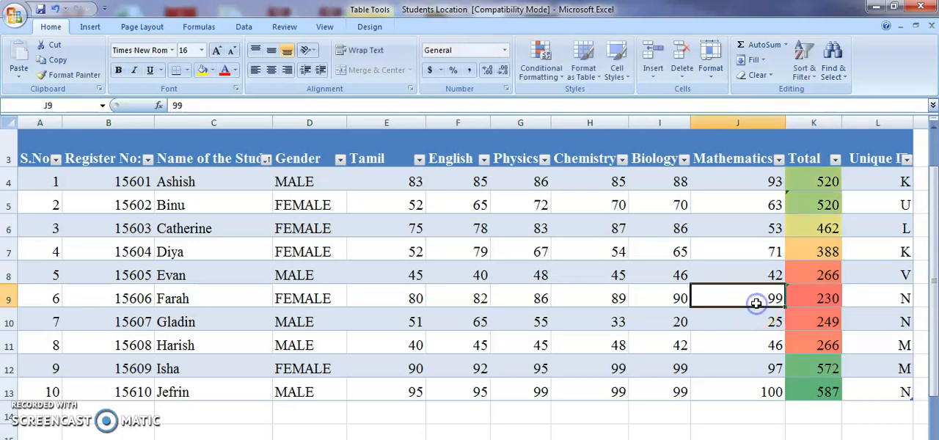